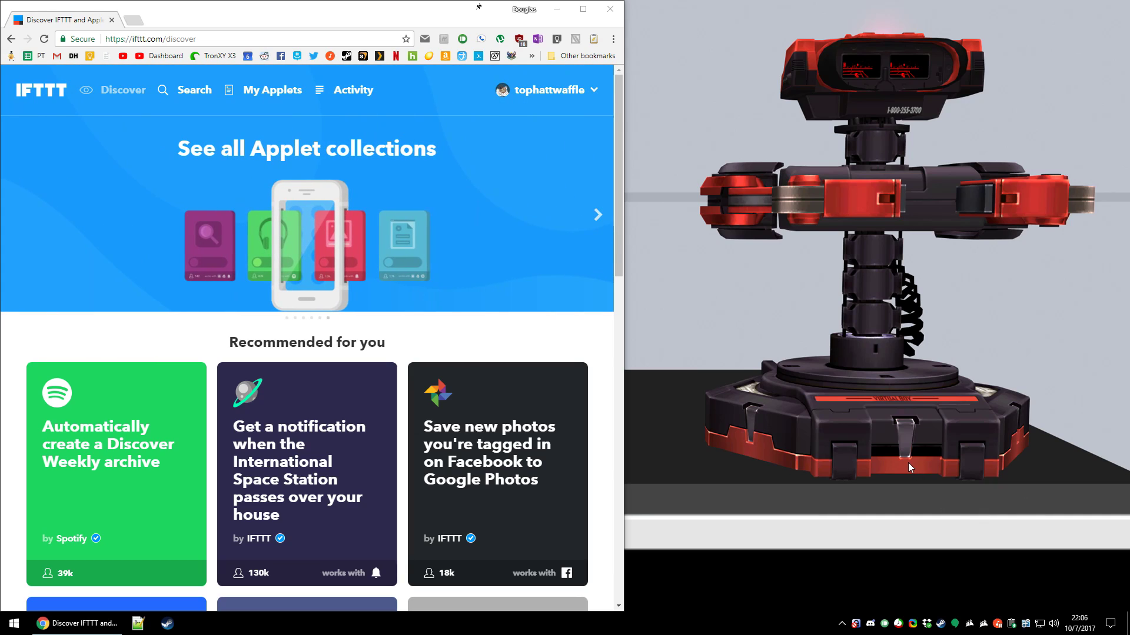
- Open the Killer E2200 Ethernet controller's Power Management settings from the Ethernet adapter's properties
{"action": "right_click", "coordinate": [1042, 625]}
{"action": "left_click", "coordinate": [1043, 616]}
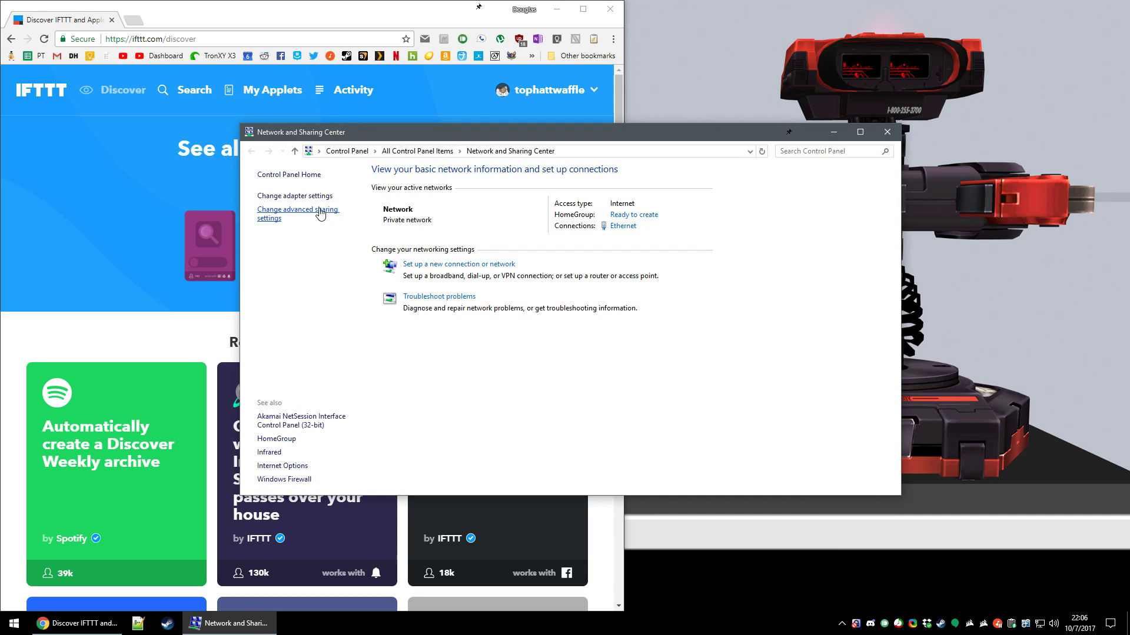
{"action": "left_click", "coordinate": [313, 197]}
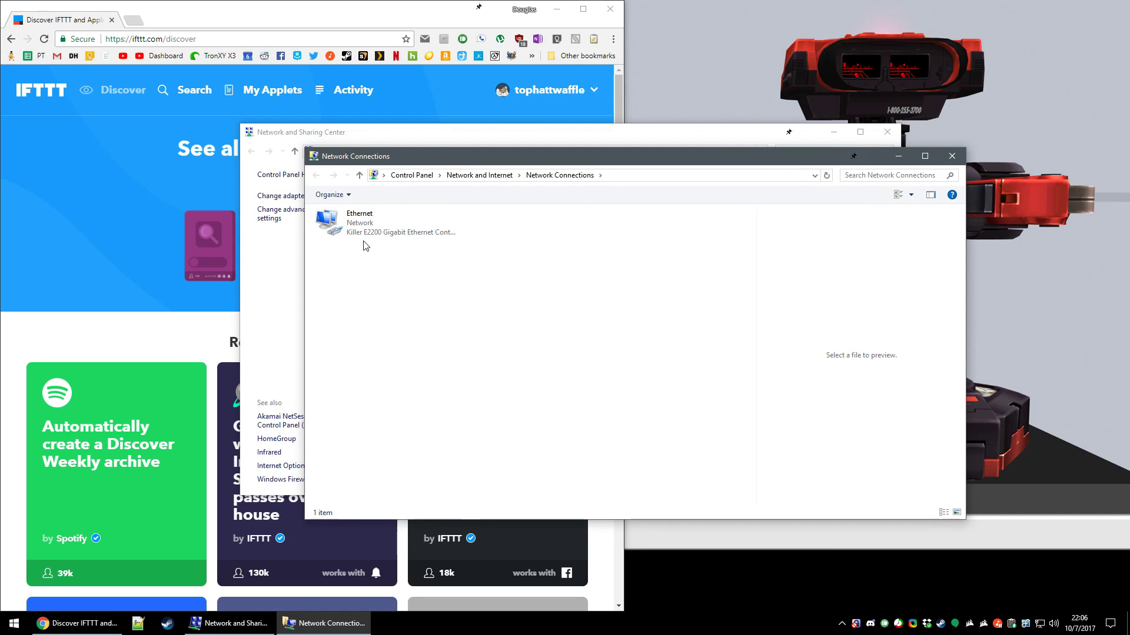
{"action": "right_click", "coordinate": [352, 229]}
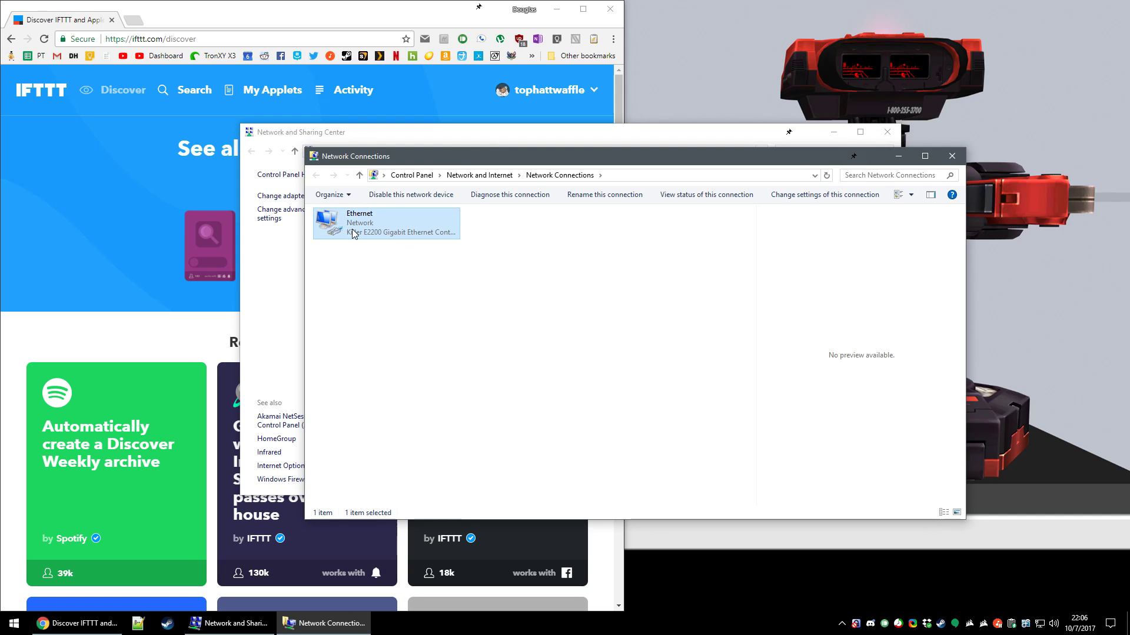
{"action": "left_click", "coordinate": [388, 340]}
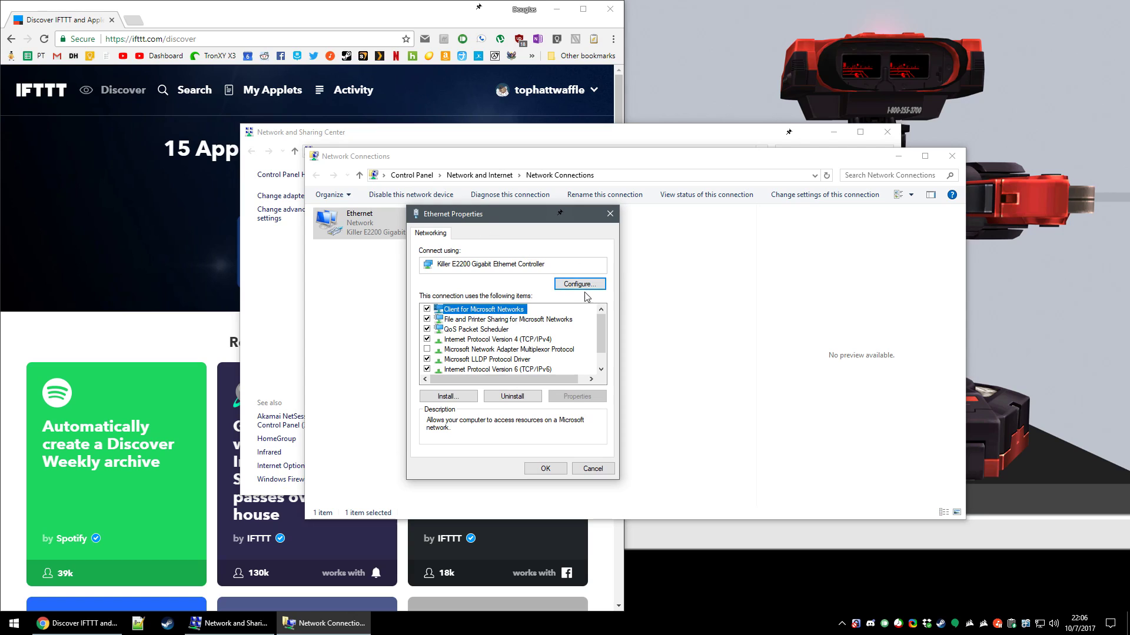
{"action": "left_click", "coordinate": [567, 285]}
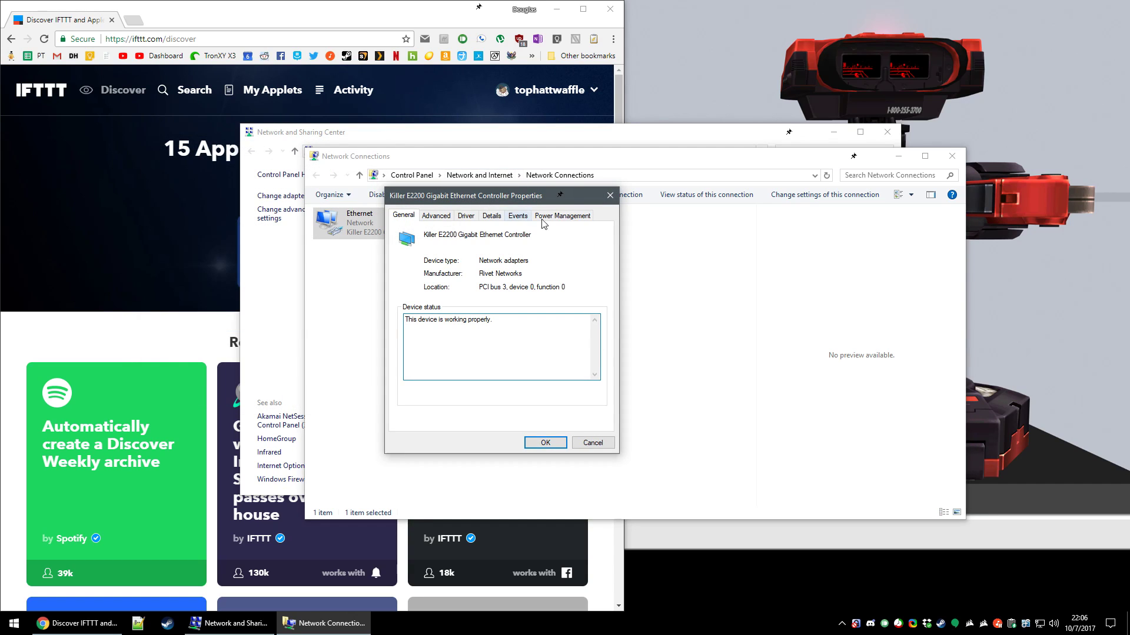
{"action": "left_click", "coordinate": [563, 217]}
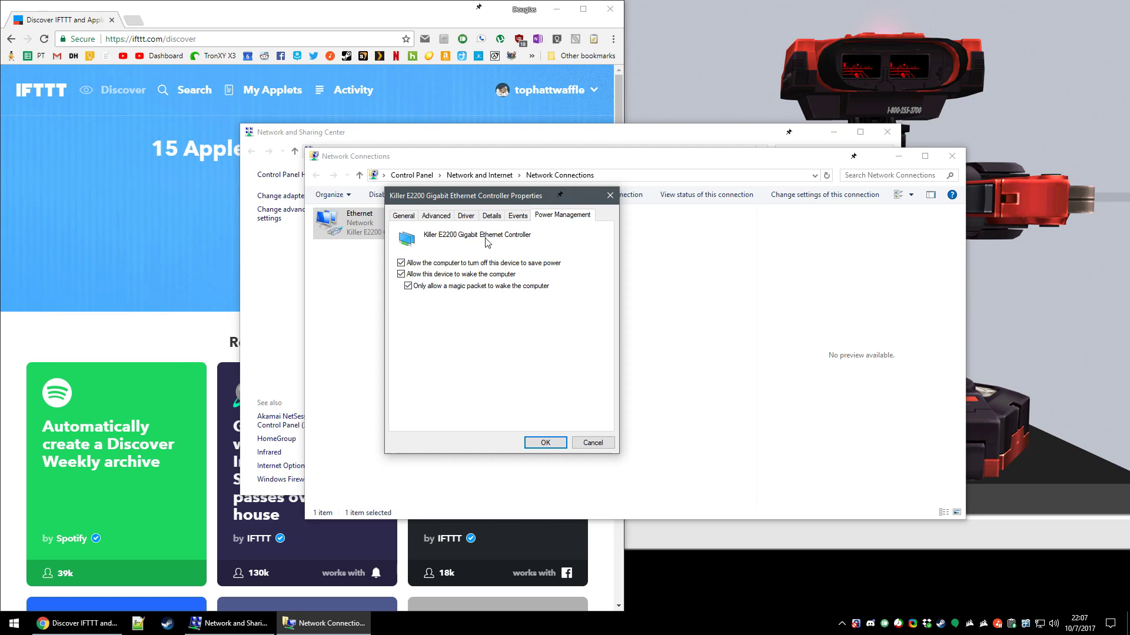
- Confirm the controller's Wake on magic packet property is set to Enabled on the Advanced tab
{"action": "left_click", "coordinate": [467, 217]}
{"action": "left_click", "coordinate": [489, 219]}
{"action": "left_click", "coordinate": [439, 217]}
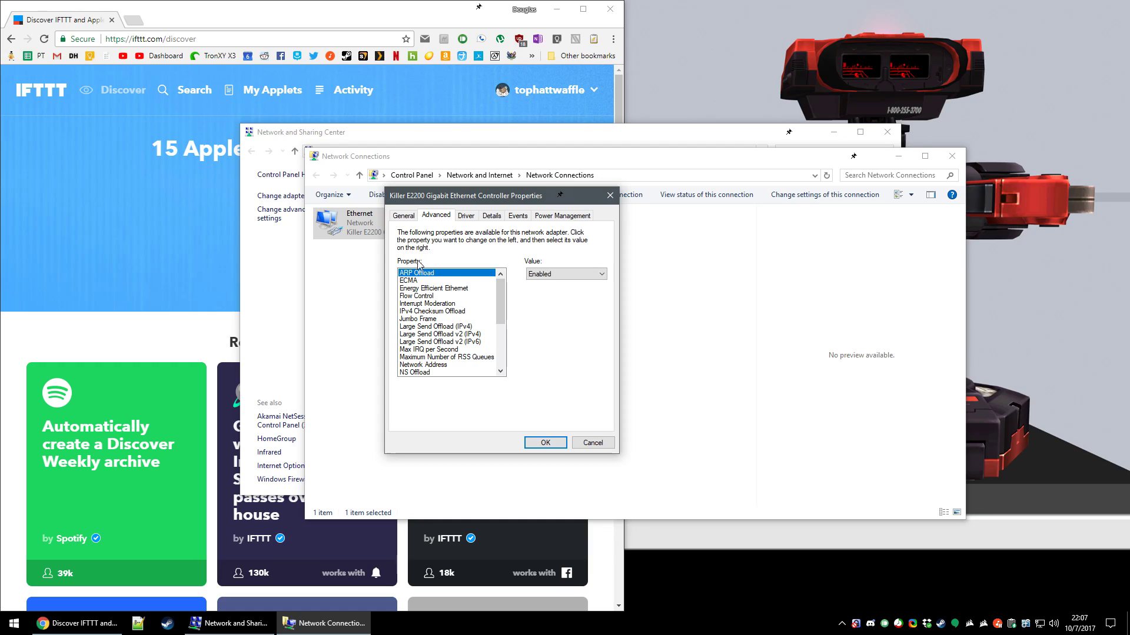
{"action": "left_click_drag", "start_coordinate": [503, 298], "coordinate": [502, 365]}
{"action": "left_click", "coordinate": [450, 370]}
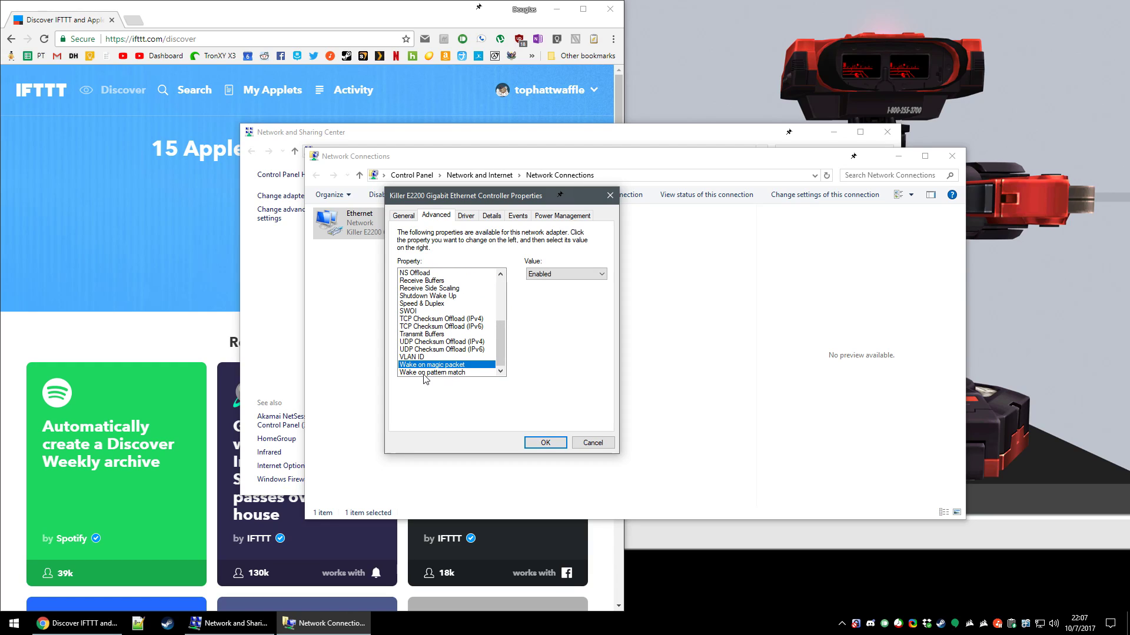
{"action": "left_click", "coordinate": [432, 373]}
{"action": "left_click", "coordinate": [433, 366]}
{"action": "left_click", "coordinate": [565, 274]}
{"action": "left_click", "coordinate": [556, 283]}
{"action": "left_click_drag", "start_coordinate": [503, 361], "coordinate": [496, 281]}
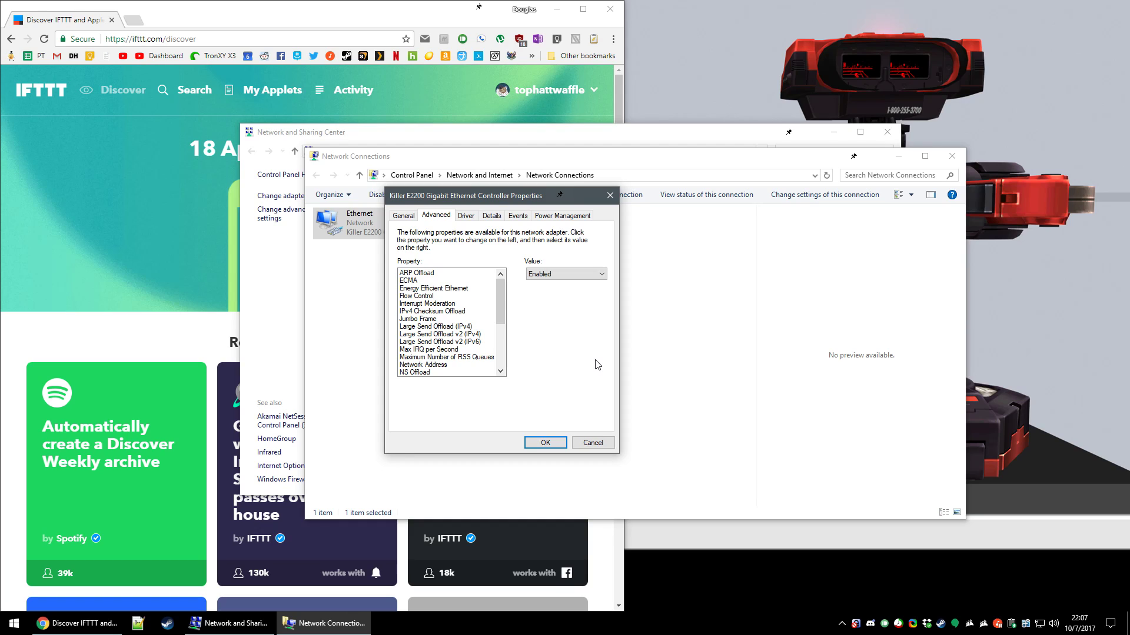
- Close the controller properties, Network Connections and Network and Sharing Center windows
{"action": "left_click", "coordinate": [545, 443]}
{"action": "left_click", "coordinate": [952, 156]}
{"action": "left_click", "coordinate": [887, 132]}
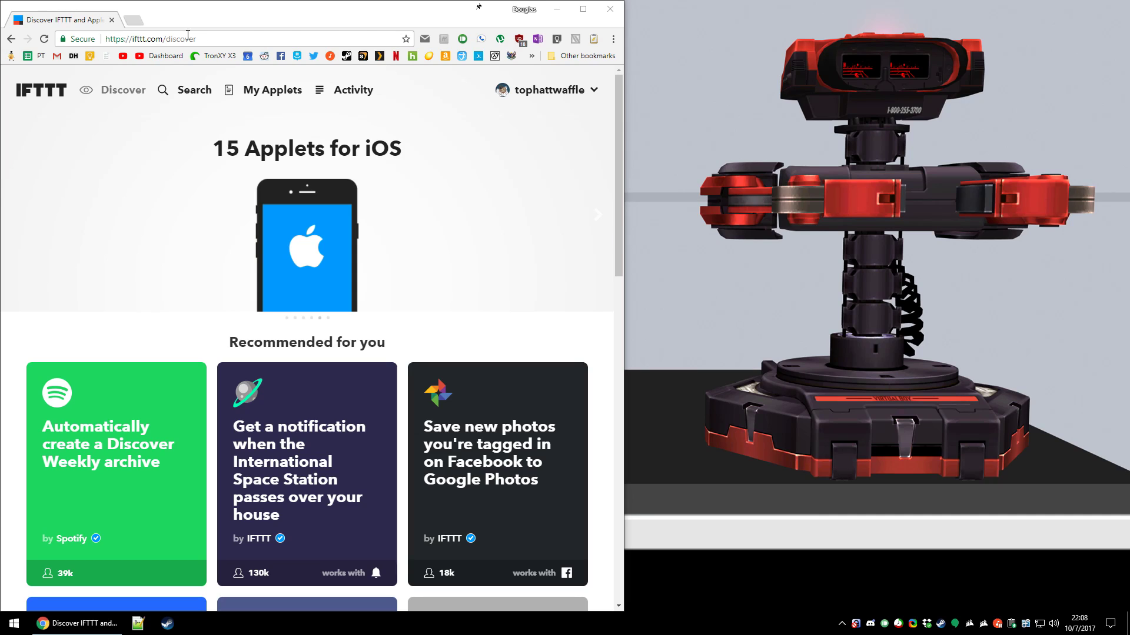
- Start a new applet with Google Assistant's 'Say a simple phrase' trigger
{"action": "left_click", "coordinate": [547, 89]}
{"action": "left_click", "coordinate": [552, 113]}
{"action": "left_click", "coordinate": [164, 259]}
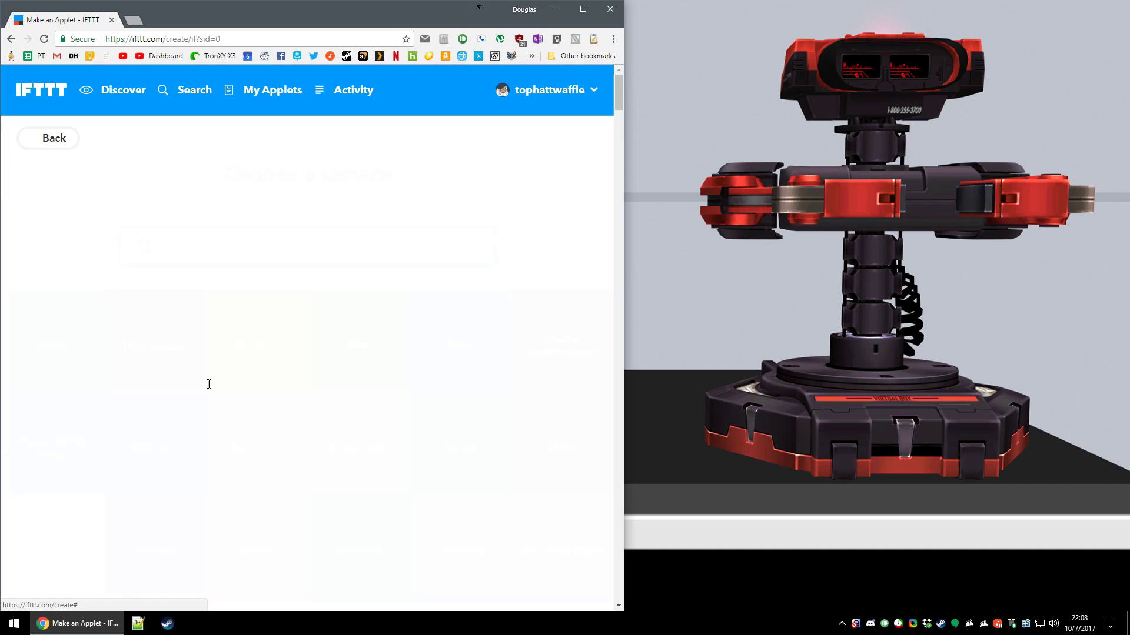
{"action": "type", "text": "google"}
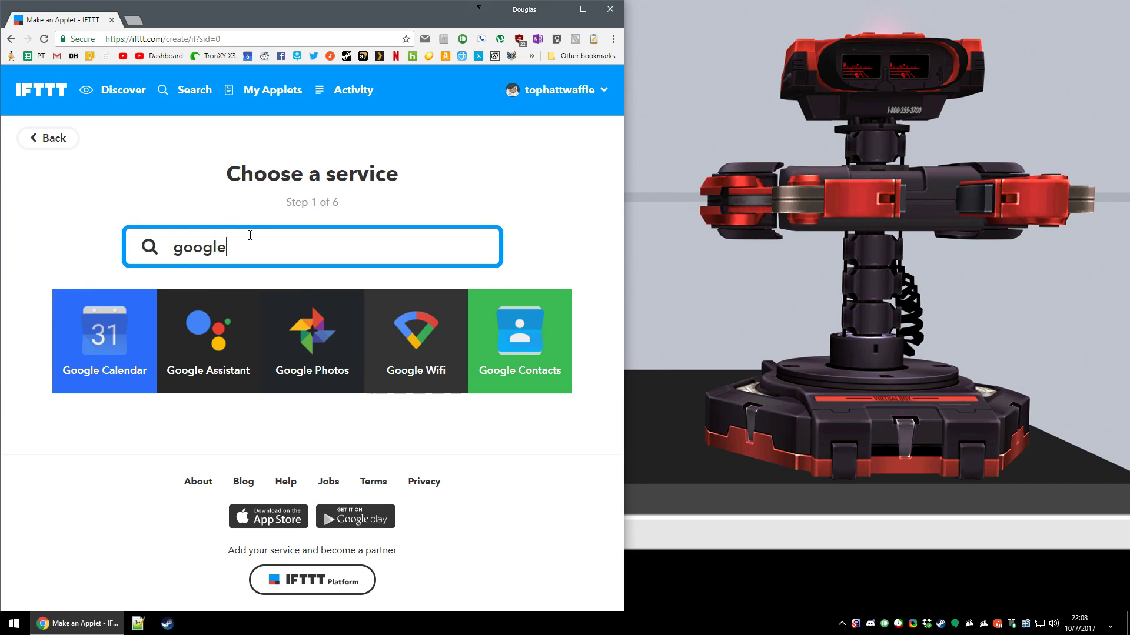
{"action": "left_click", "coordinate": [209, 341]}
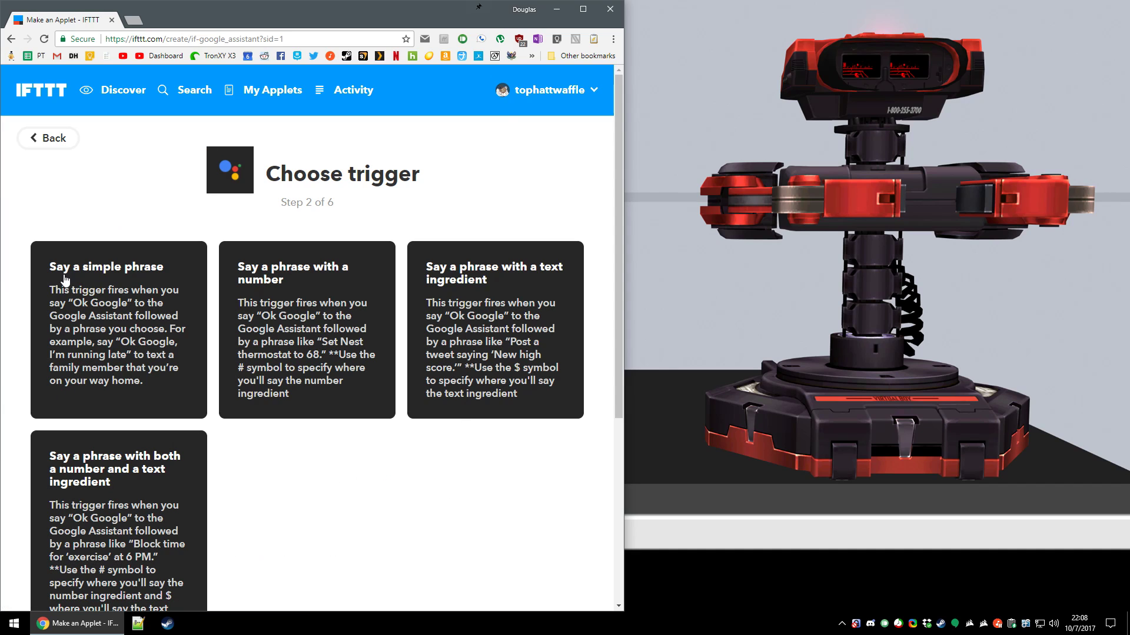
{"action": "left_click", "coordinate": [124, 291]}
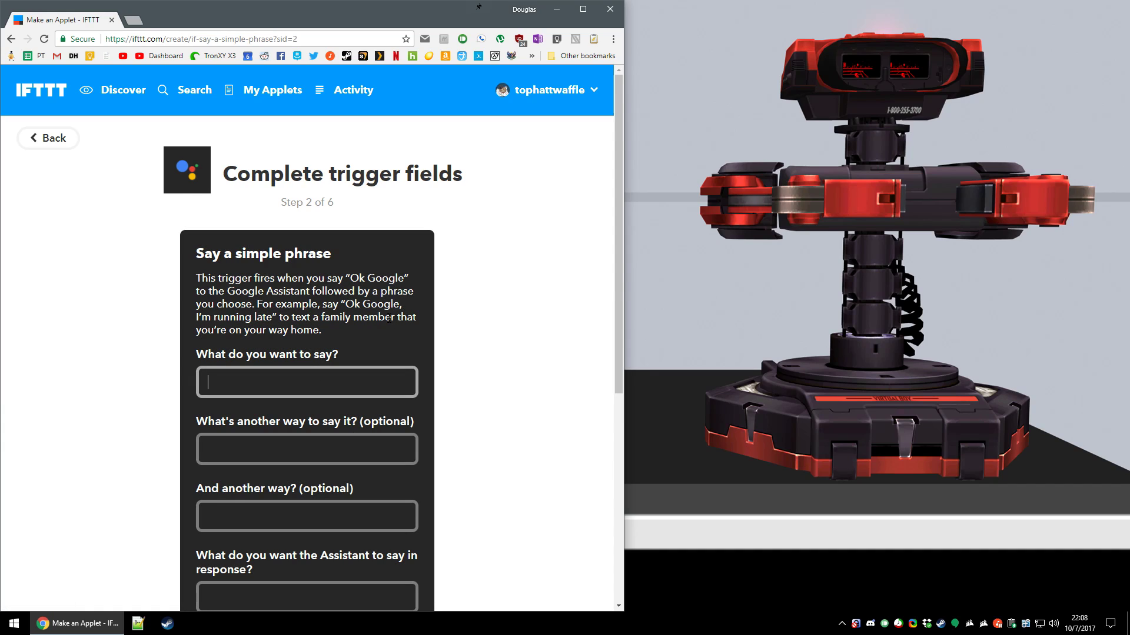
- Enter 'Power on my computer' as the trigger phrase
{"action": "type", "text": "Power on my computer"}
{"action": "scroll", "coordinate": [293, 288], "scroll_direction": "down", "scroll_amount": 4}
{"action": "scroll", "coordinate": [293, 287], "scroll_direction": "up", "scroll_amount": 1}
{"action": "left_click", "coordinate": [293, 282]}
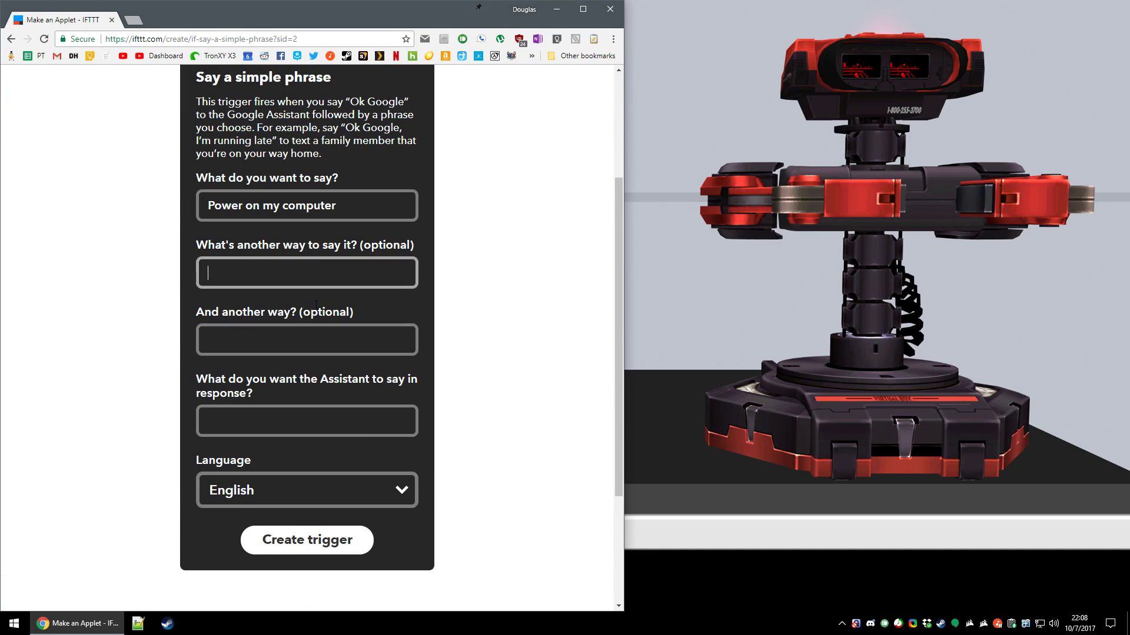
{"action": "left_click", "coordinate": [304, 420]}
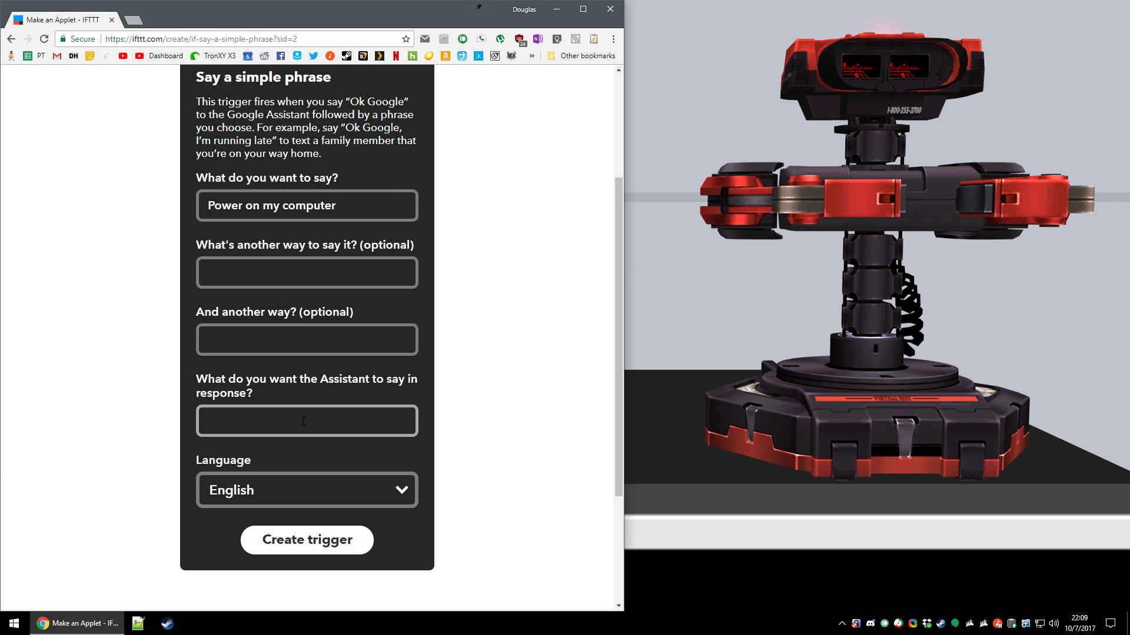
- Save the trigger with reply 'Turning on your computer' and pick Pushbullet's Push a note action
{"action": "type", "text": "Turning on your computer"}
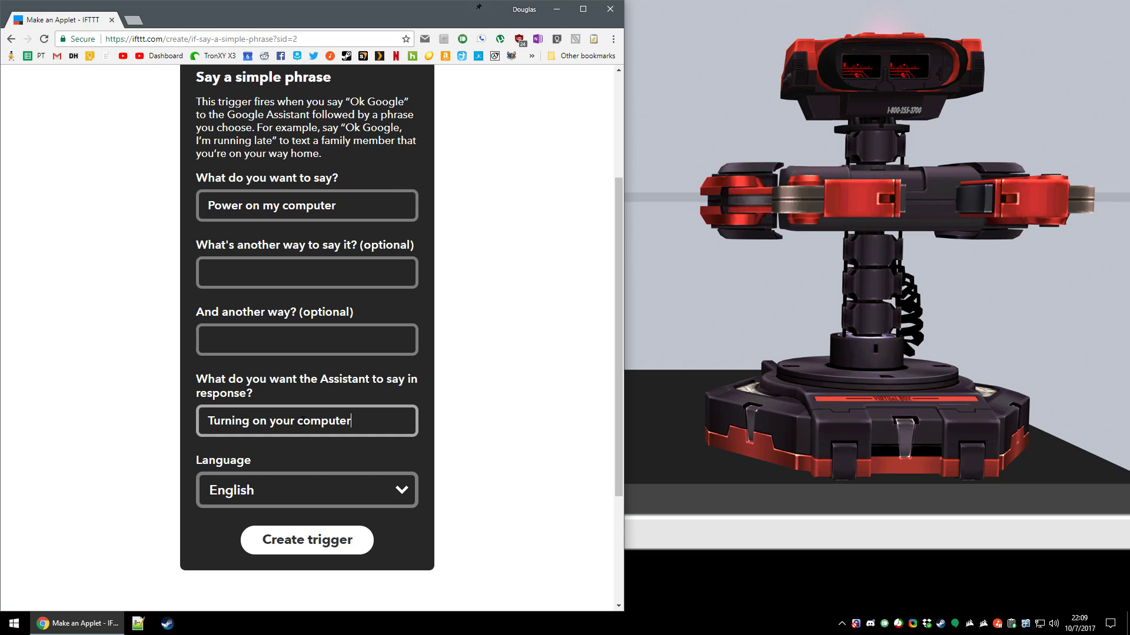
{"action": "left_click", "coordinate": [302, 547]}
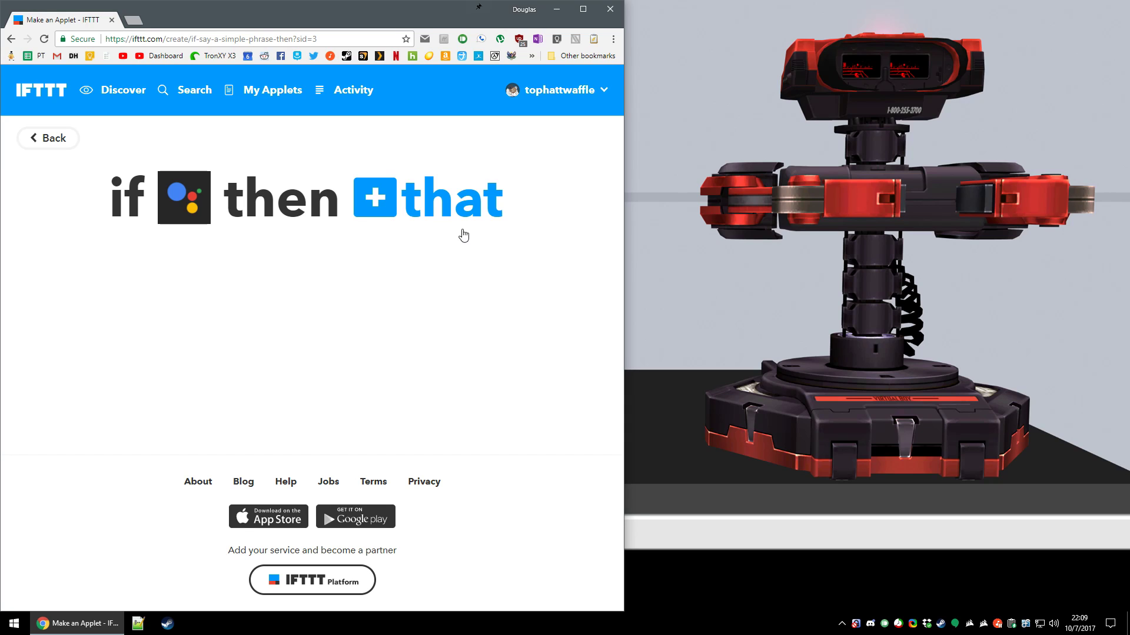
{"action": "left_click", "coordinate": [448, 211]}
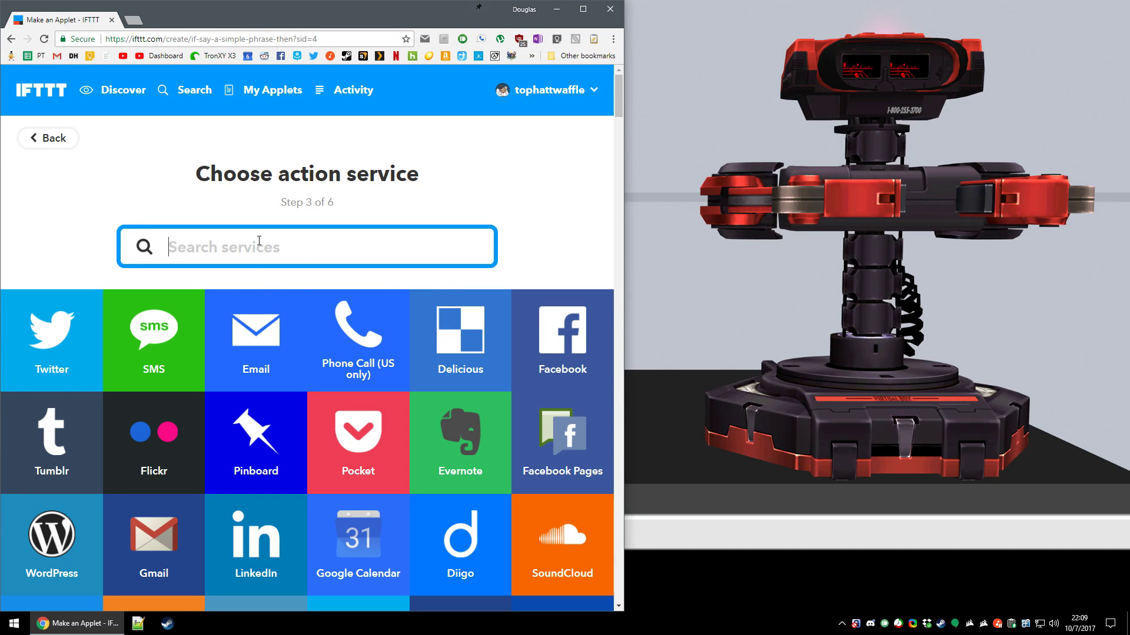
{"action": "type", "text": "push"}
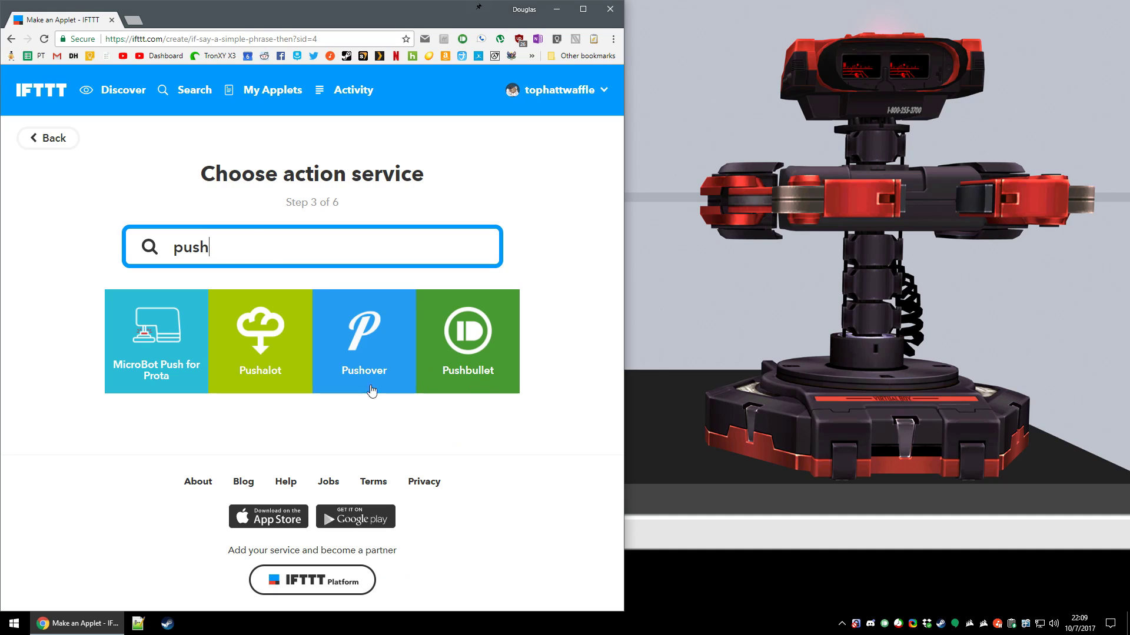
{"action": "left_click", "coordinate": [482, 354]}
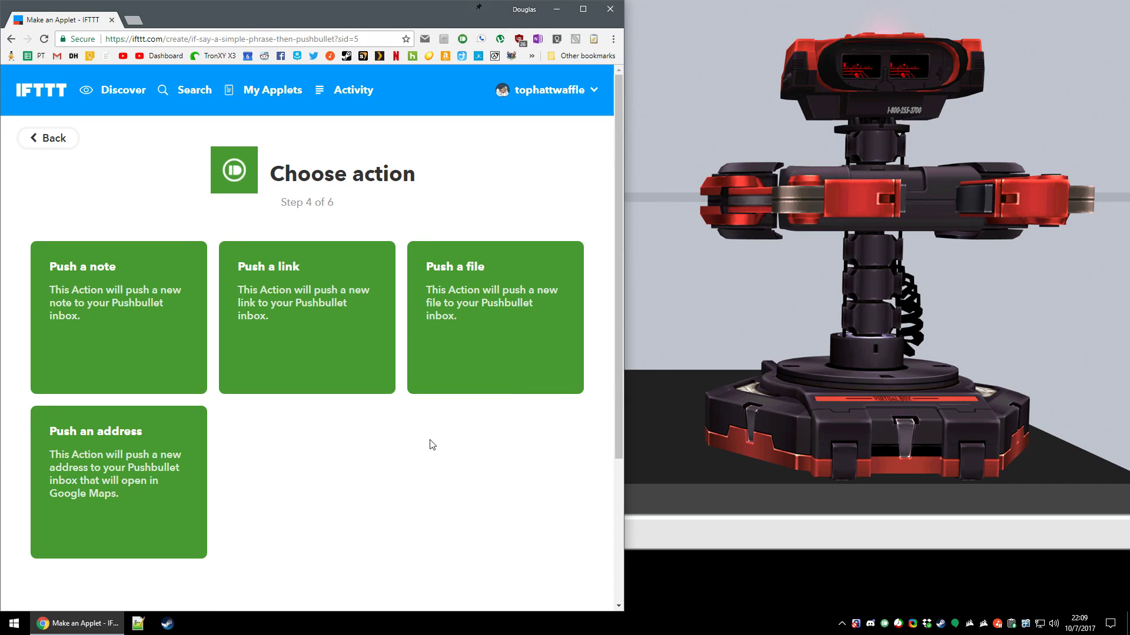
{"action": "left_click", "coordinate": [77, 284]}
- Set the note's message to WOL_PC, then create the action and finish the applet
{"action": "left_click", "coordinate": [285, 436]}
{"action": "left_click", "coordinate": [363, 383]}
{"action": "left_click", "coordinate": [276, 471]}
{"action": "type", "text": "WOL_PC"}
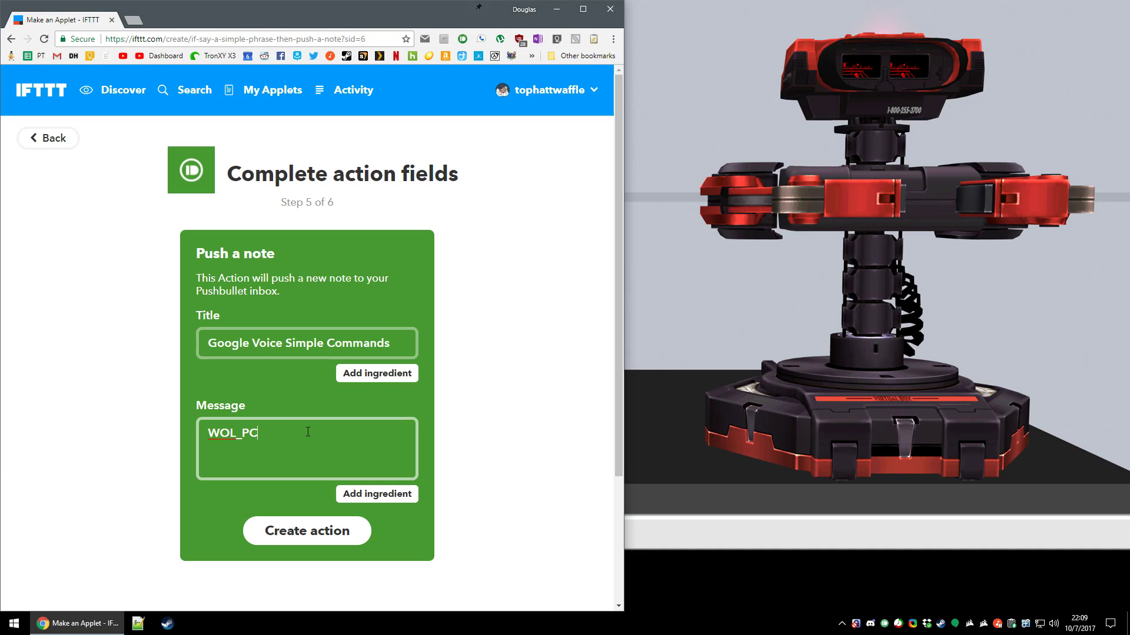
{"action": "left_click", "coordinate": [309, 530]}
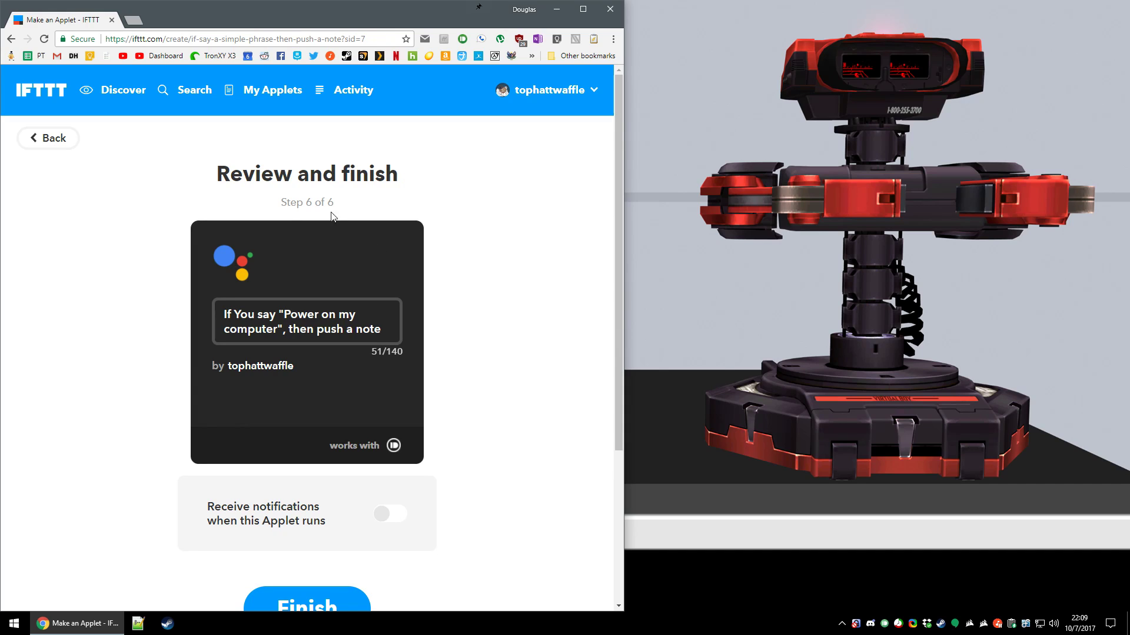
{"action": "scroll", "coordinate": [435, 450], "scroll_direction": "down", "scroll_amount": 2}
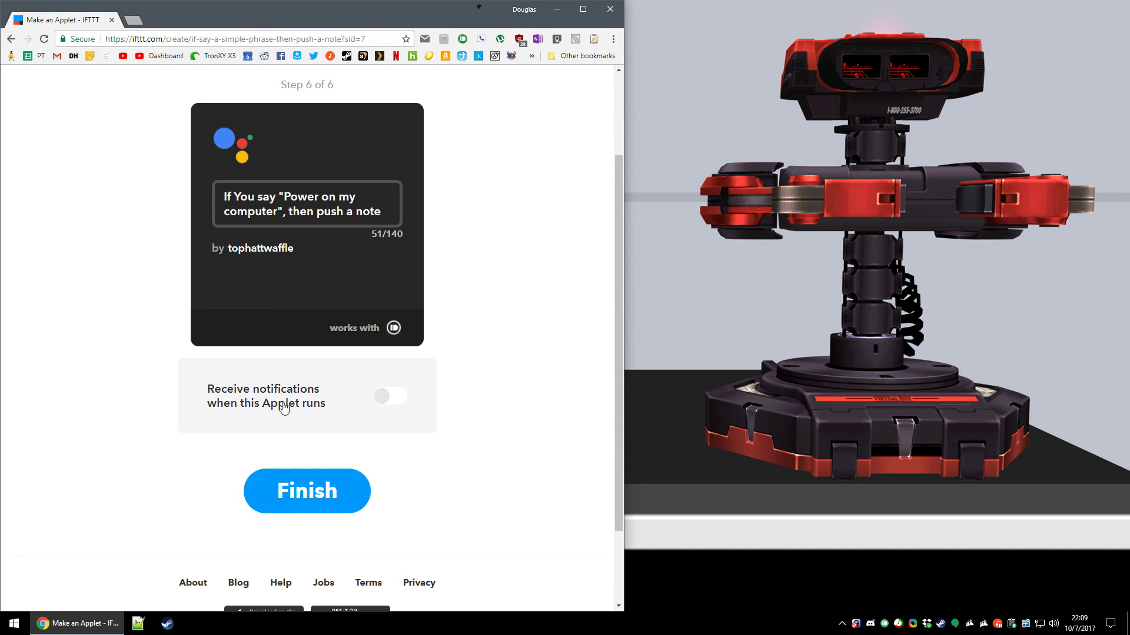
{"action": "left_click", "coordinate": [312, 488]}
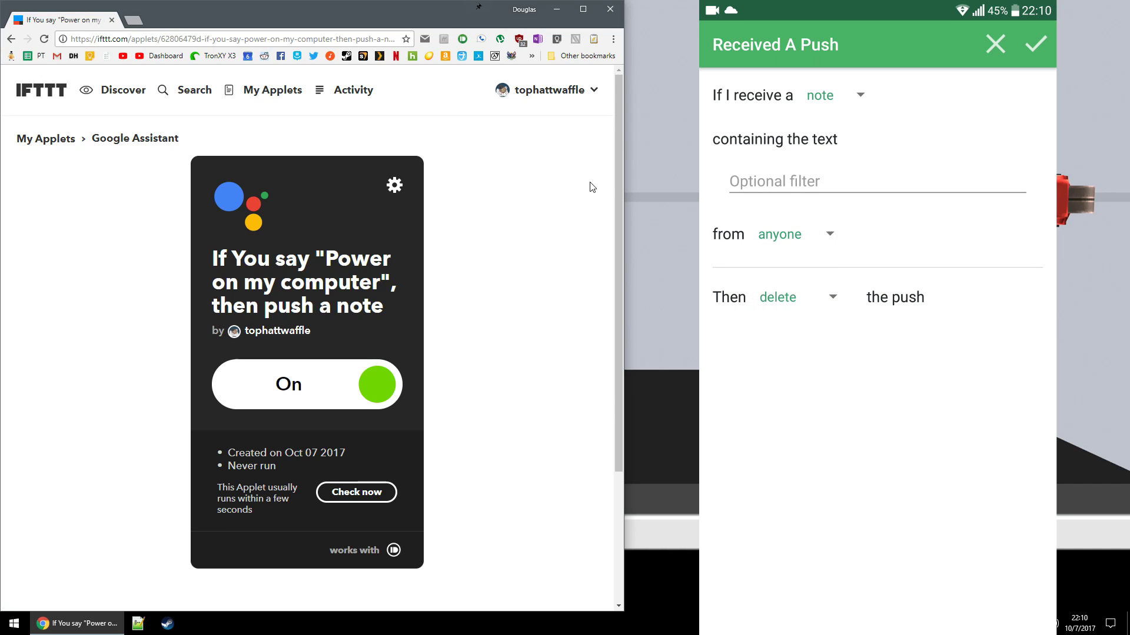
- Filter the Received A Push trigger on notes containing WOL_PC and save it into Flow1
{"action": "left_click", "coordinate": [394, 185]}
{"action": "scroll", "coordinate": [510, 432], "scroll_direction": "down", "scroll_amount": 1}
{"action": "scroll", "coordinate": [510, 432], "scroll_direction": "down", "scroll_amount": 9}
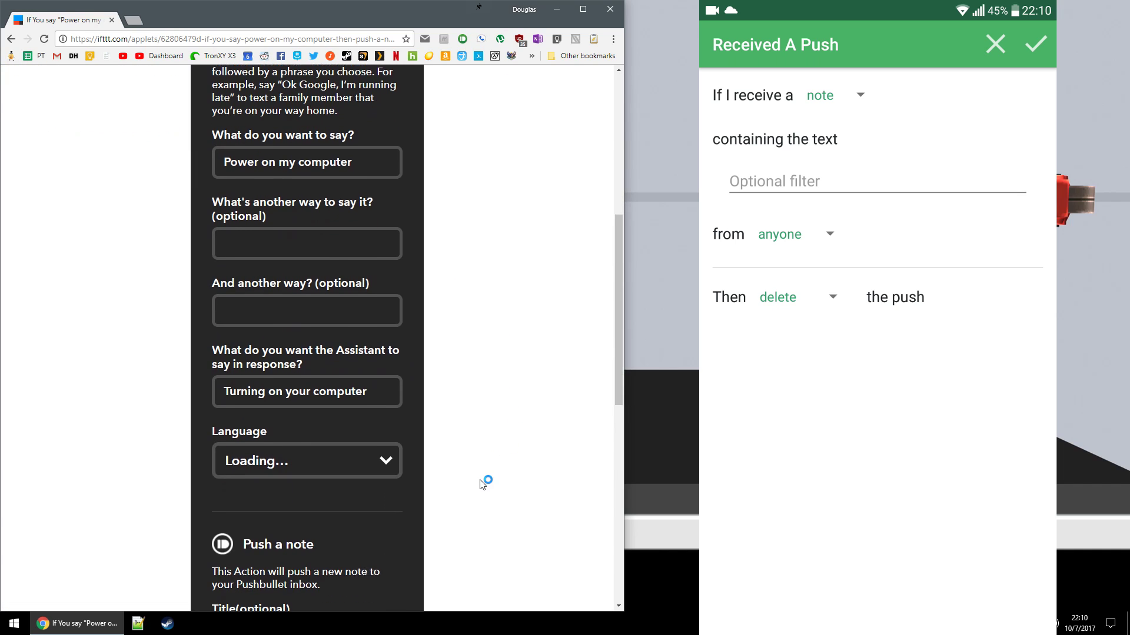
{"action": "scroll", "coordinate": [509, 515], "scroll_direction": "down", "scroll_amount": 3}
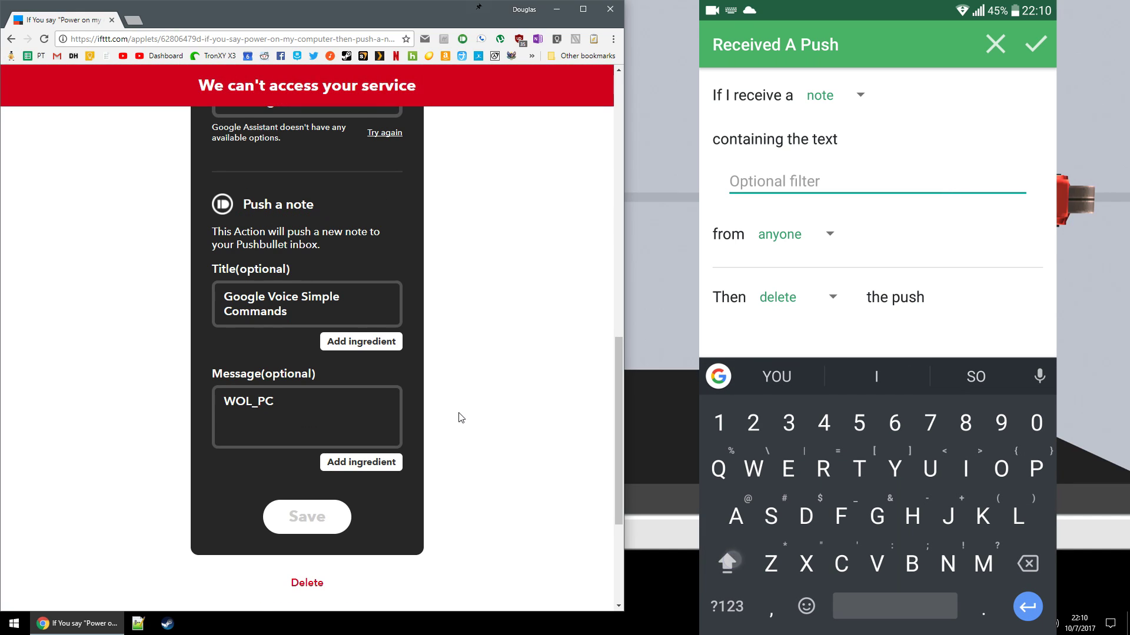
{"action": "type", "text": "WOL"}
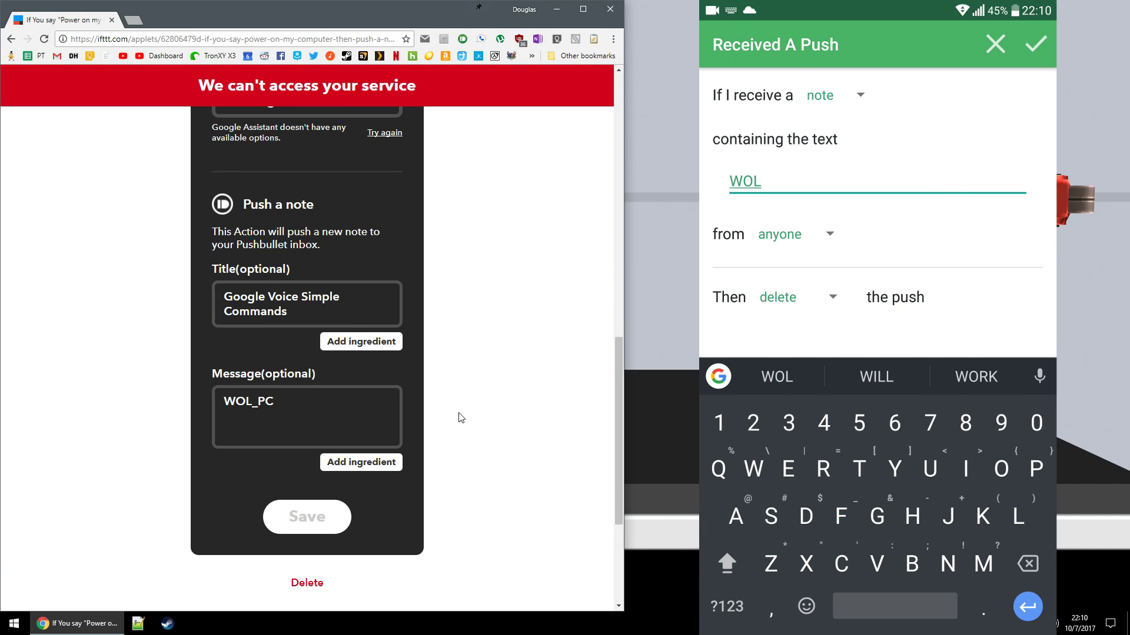
{"action": "type", "text": "_PC"}
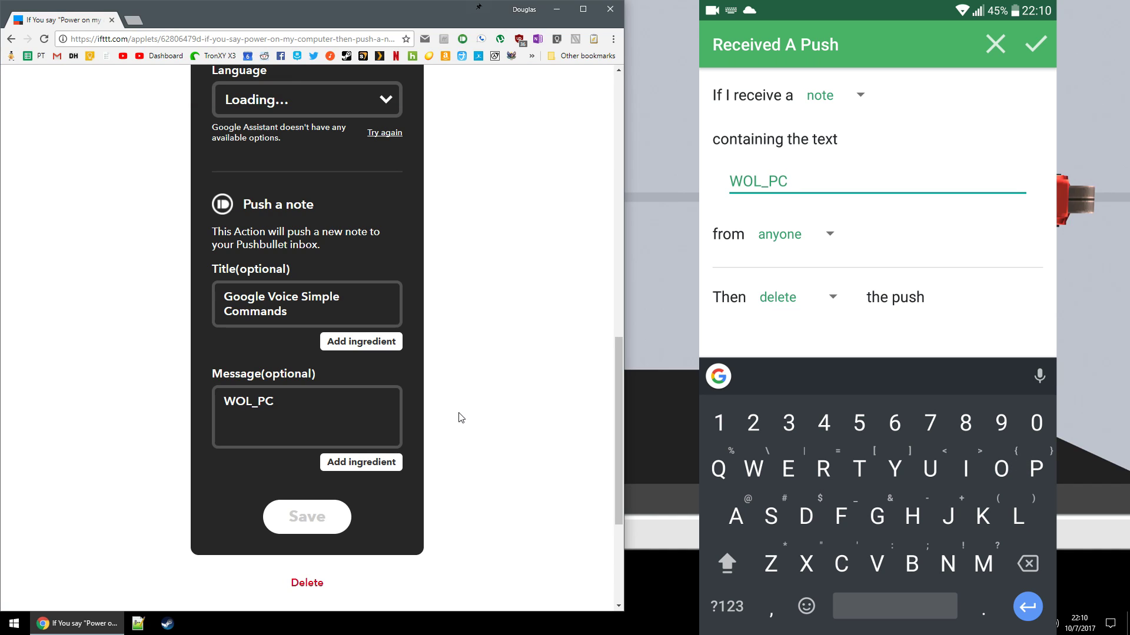
{"action": "left_click", "coordinate": [1035, 44]}
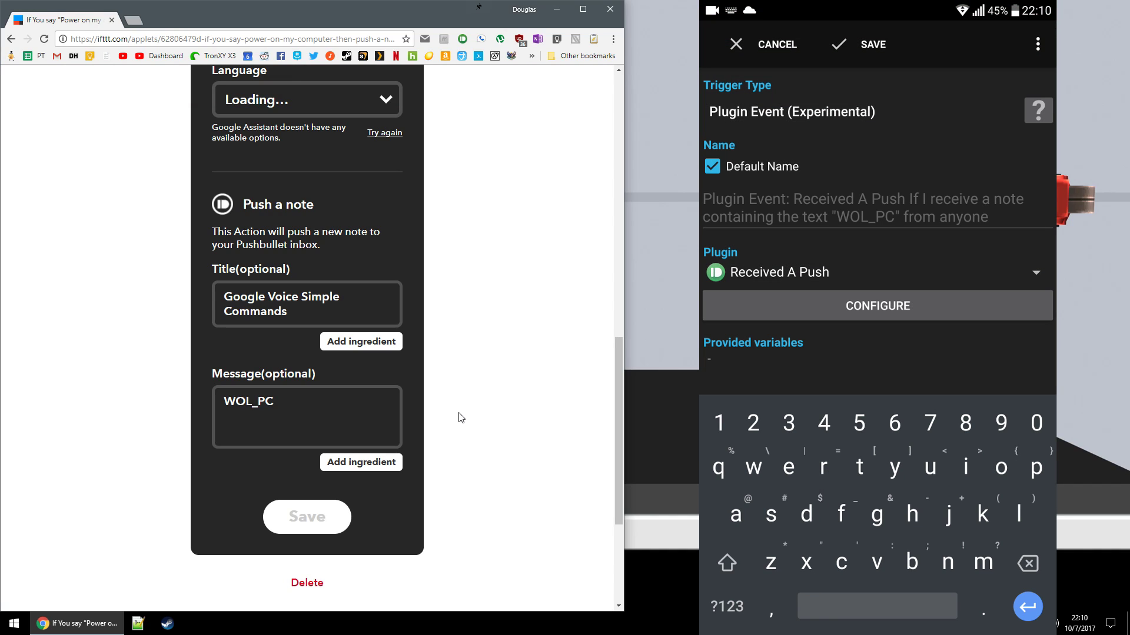
{"action": "left_click", "coordinate": [859, 44]}
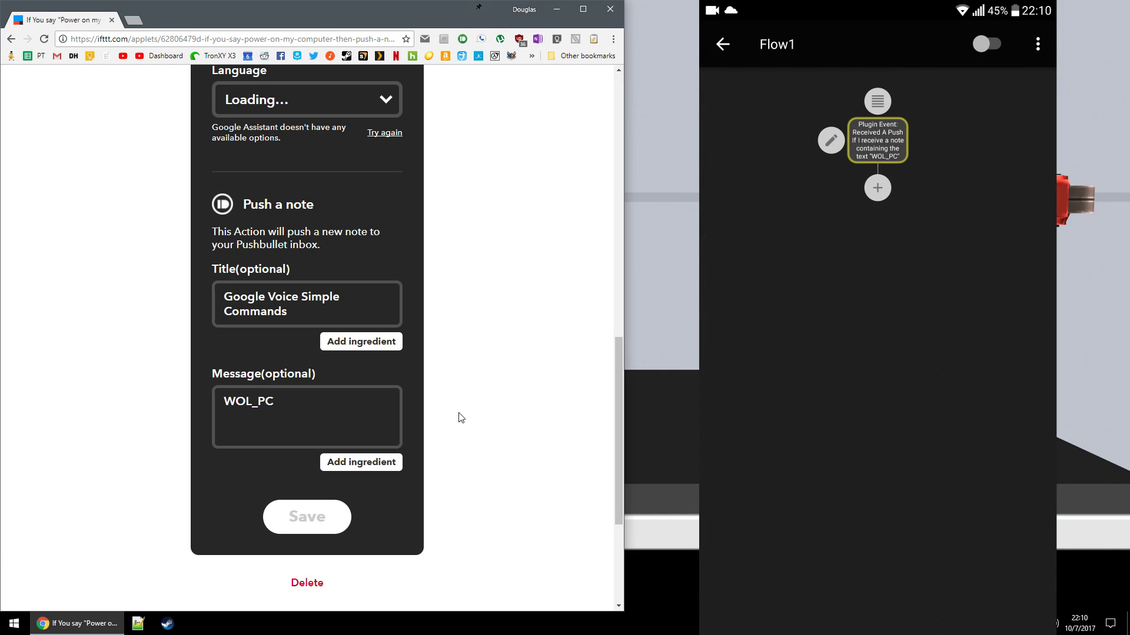
- Add a new Send Wake on LAN Packet action after the trigger and blank its IP-to-MAC lookup
{"action": "left_click", "coordinate": [877, 188]}
{"action": "left_click", "coordinate": [919, 276]}
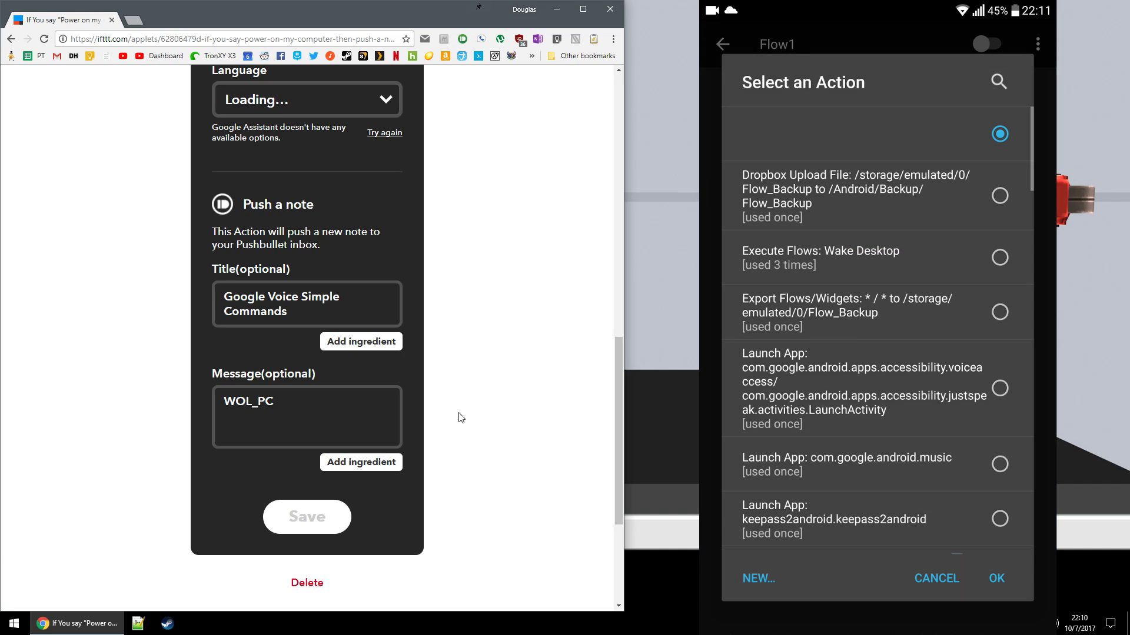
{"action": "left_click", "coordinate": [758, 578]}
{"action": "left_click", "coordinate": [999, 82]}
{"action": "type", "text": "wa"}
{"action": "left_click", "coordinate": [812, 195]}
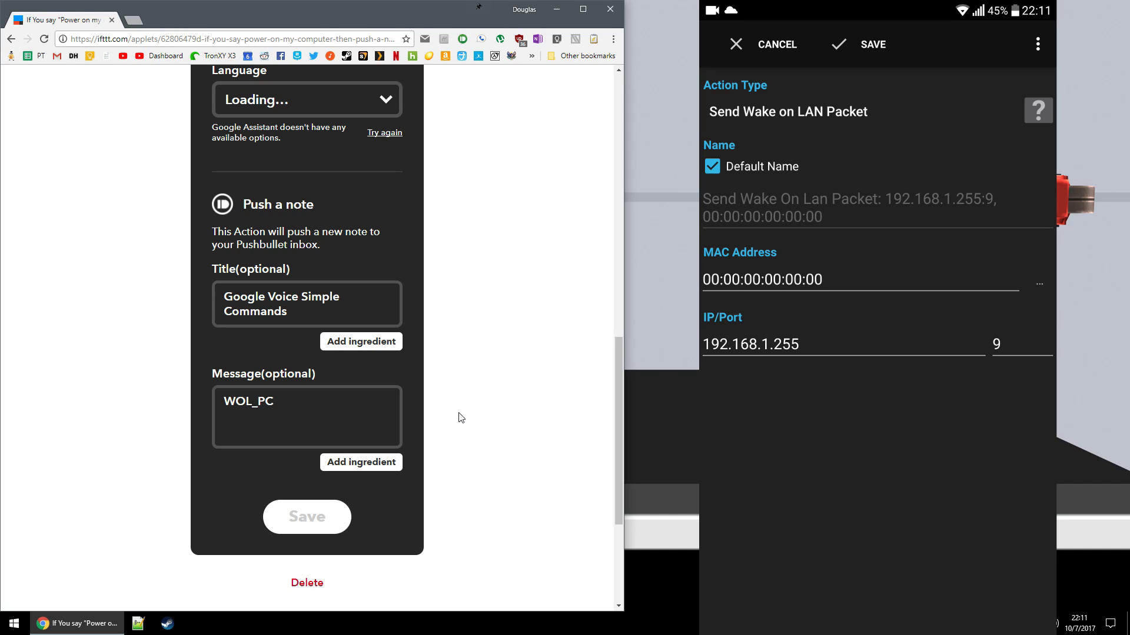
{"action": "left_click", "coordinate": [1040, 284]}
{"action": "left_click_drag", "start_coordinate": [1027, 563], "coordinate": [782, 568]}
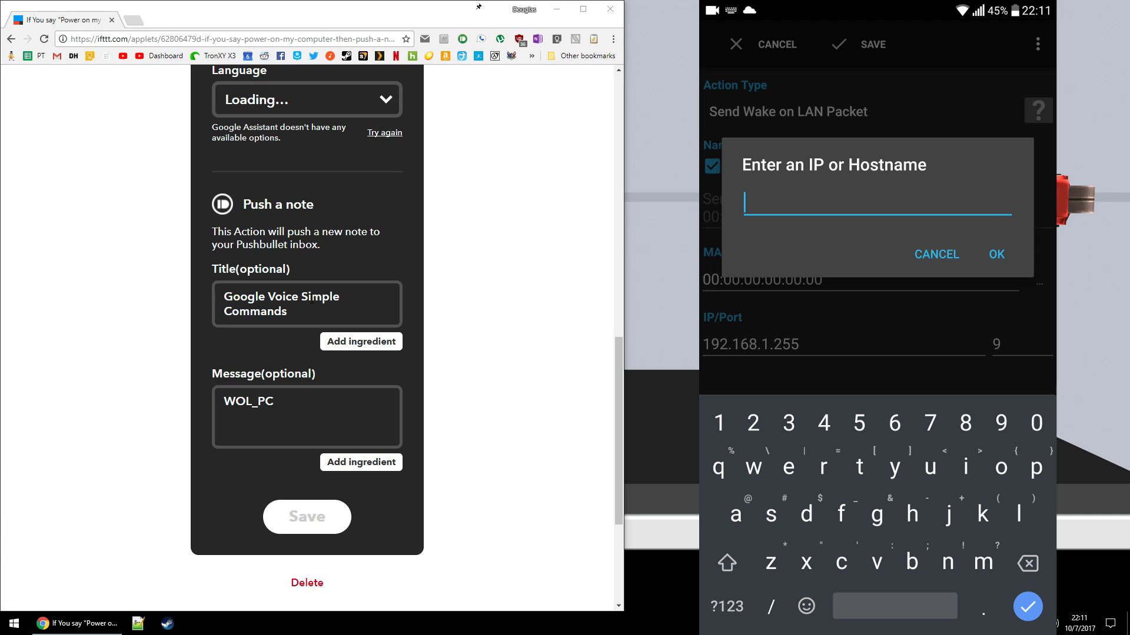
- Run ipconfig in a Command Prompt launched from the Run prompt
{"action": "key", "text": "super+r"}
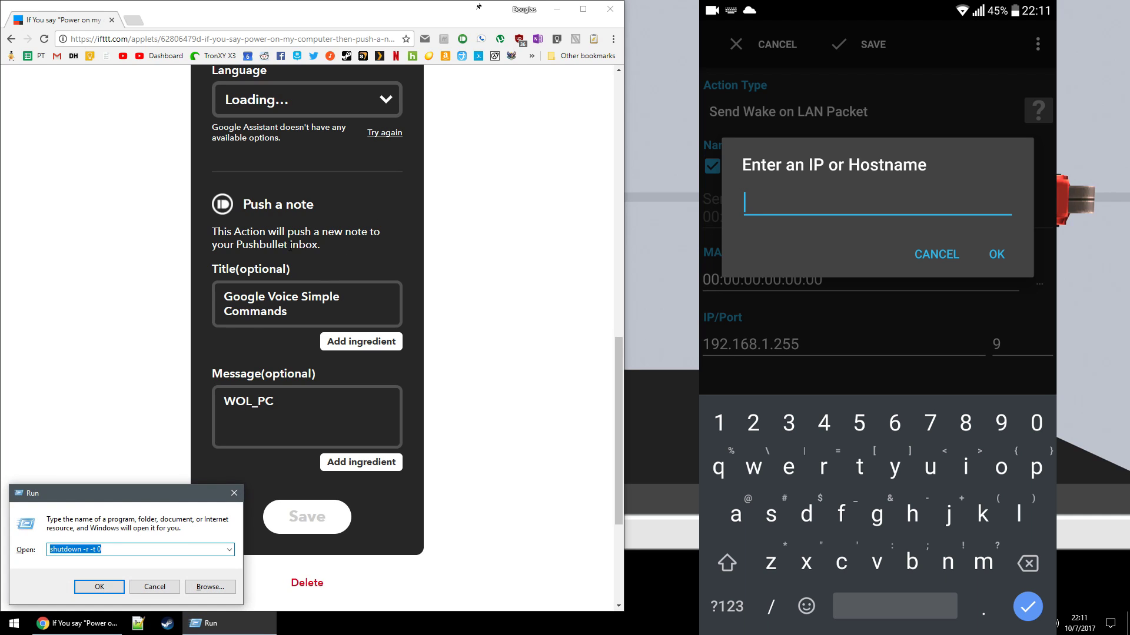
{"action": "key", "text": "Return"}
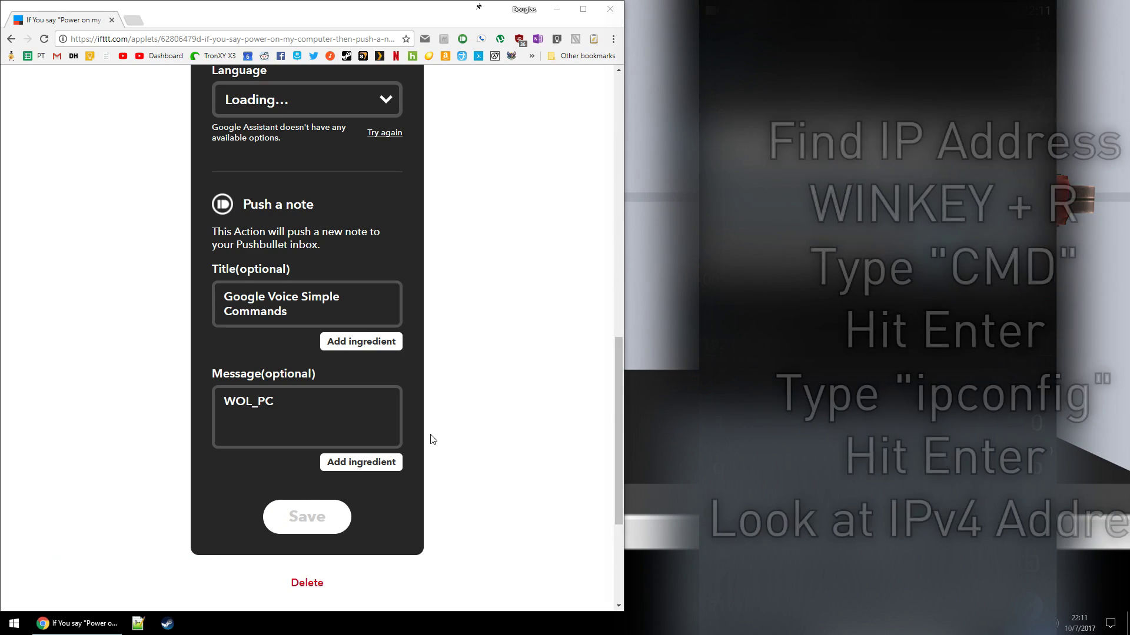
{"action": "key", "text": "super+r"}
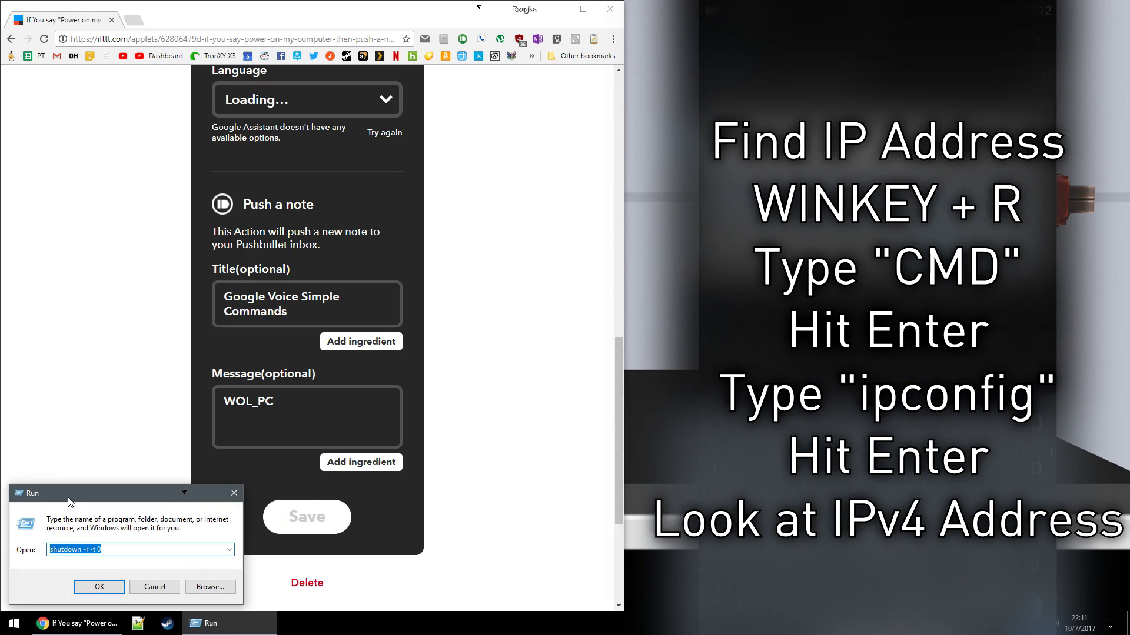
{"action": "type", "text": "cmd"}
{"action": "key", "text": "Return"}
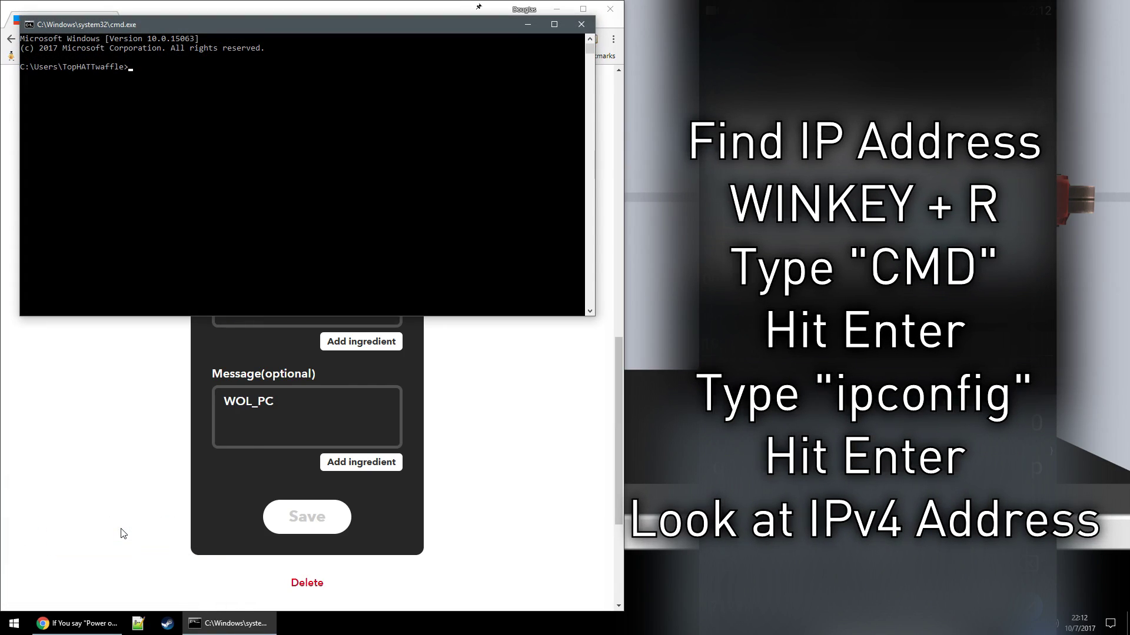
{"action": "type", "text": "ipconfig"}
{"action": "key", "text": "Return"}
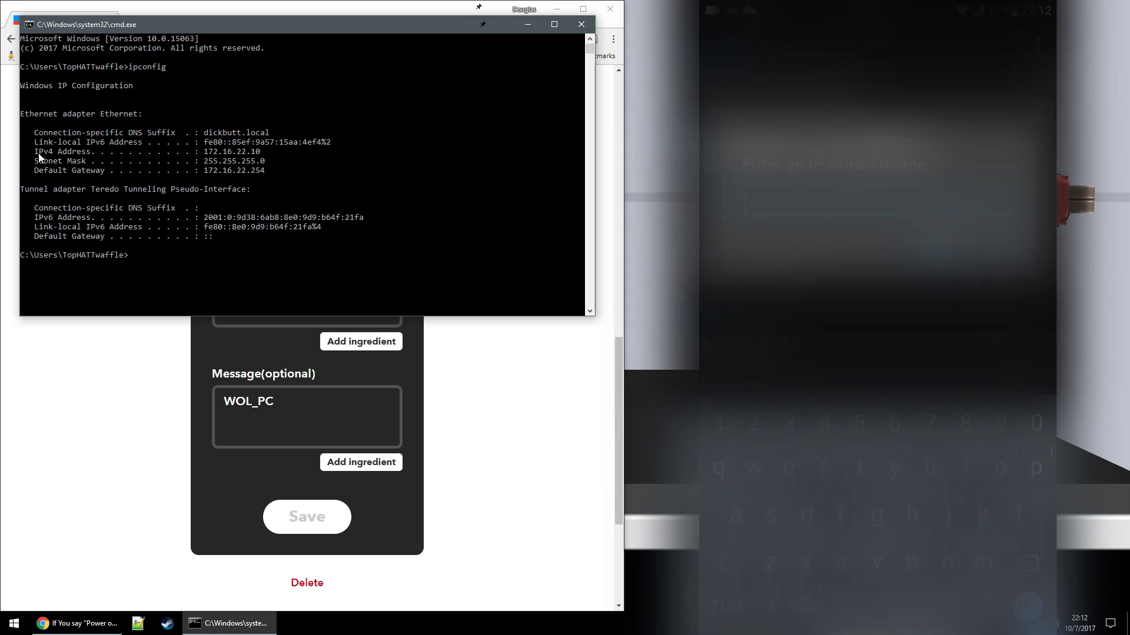
- Copy the IPv4 address 172.16.22.10 and enter it in the phone's lookup
{"action": "left_click_drag", "start_coordinate": [38, 153], "coordinate": [261, 156]}
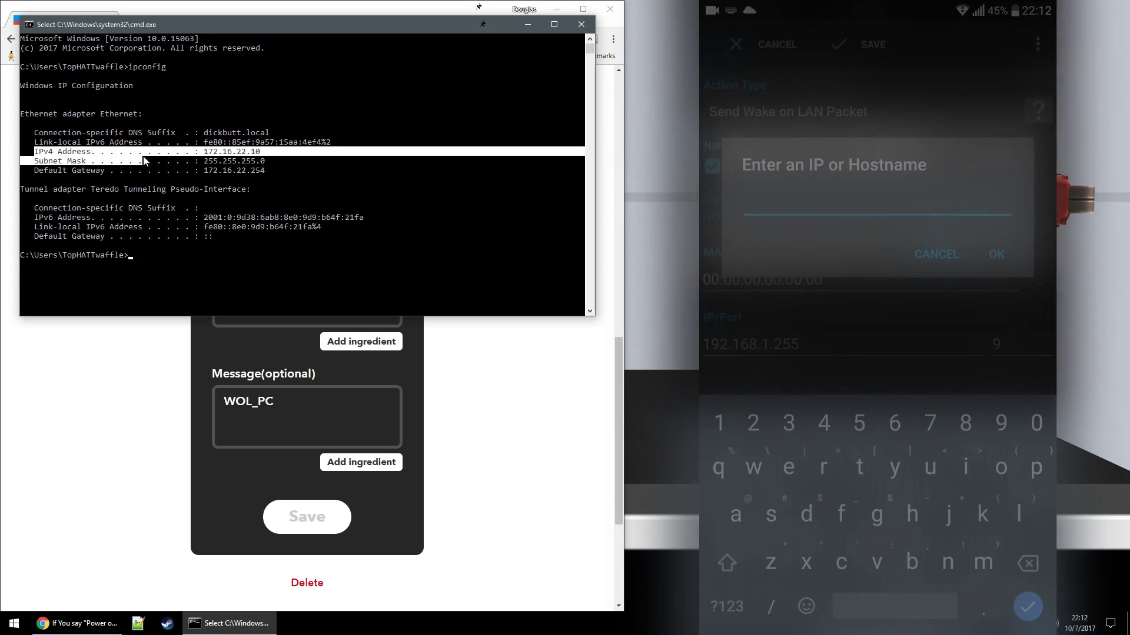
{"action": "right_click", "coordinate": [261, 156]}
{"action": "type", "text": "172.16.22.10"}
- Confirm the IP lookup, then run ipconfig /all and select Physical Address 40:8d:5c:bd:b8:0d
{"action": "left_click", "coordinate": [996, 254]}
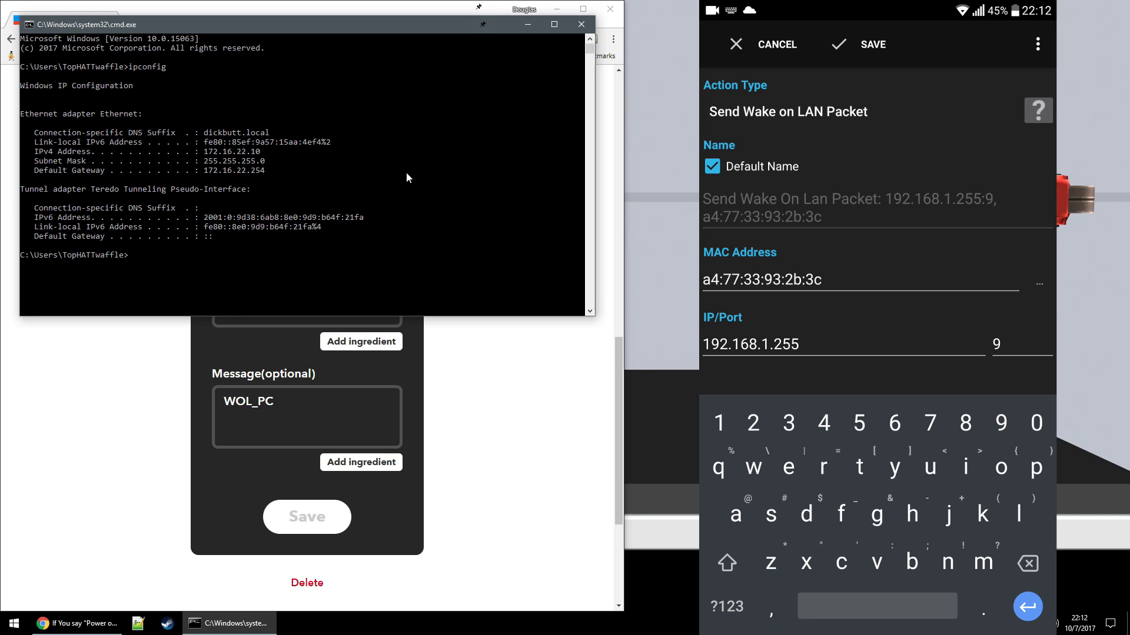
{"action": "key", "text": "Up"}
{"action": "type", "text": "/all"}
{"action": "key", "text": "Return"}
{"action": "scroll", "coordinate": [337, 154], "scroll_direction": "up", "scroll_amount": 2}
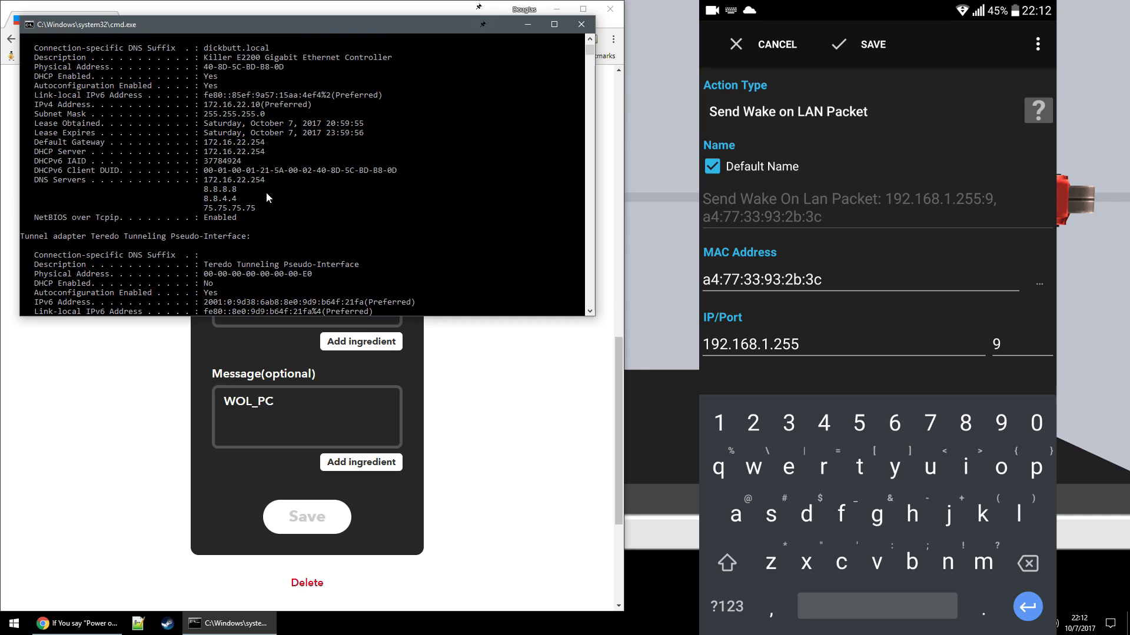
{"action": "left_click_drag", "start_coordinate": [35, 67], "coordinate": [284, 69]}
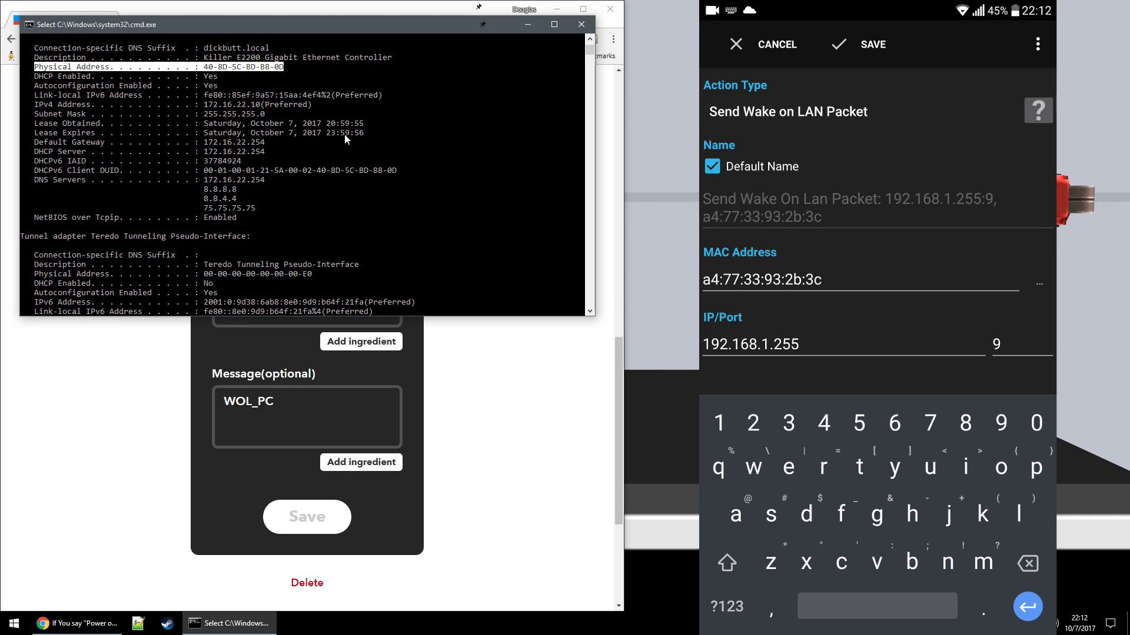
{"action": "scroll", "coordinate": [439, 154], "scroll_direction": "up", "scroll_amount": 3}
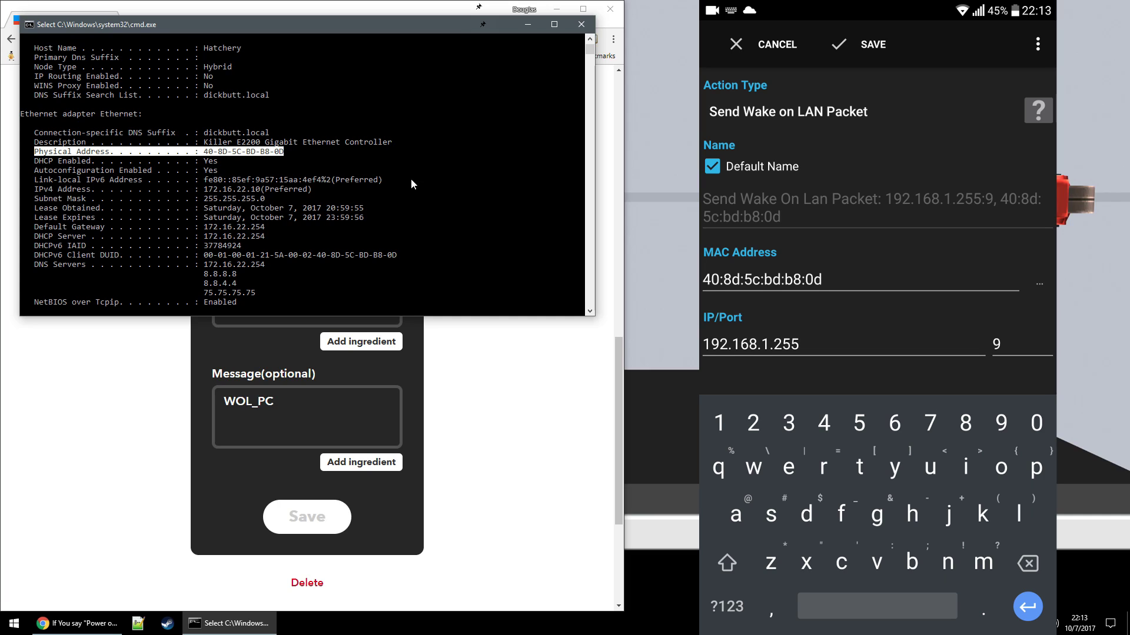
- Replace the broadcast IP's 192.168.1 prefix with 172.16.22, checking the 255.255.255.0 subnet mask
{"action": "left_click_drag", "start_coordinate": [204, 190], "coordinate": [259, 195]}
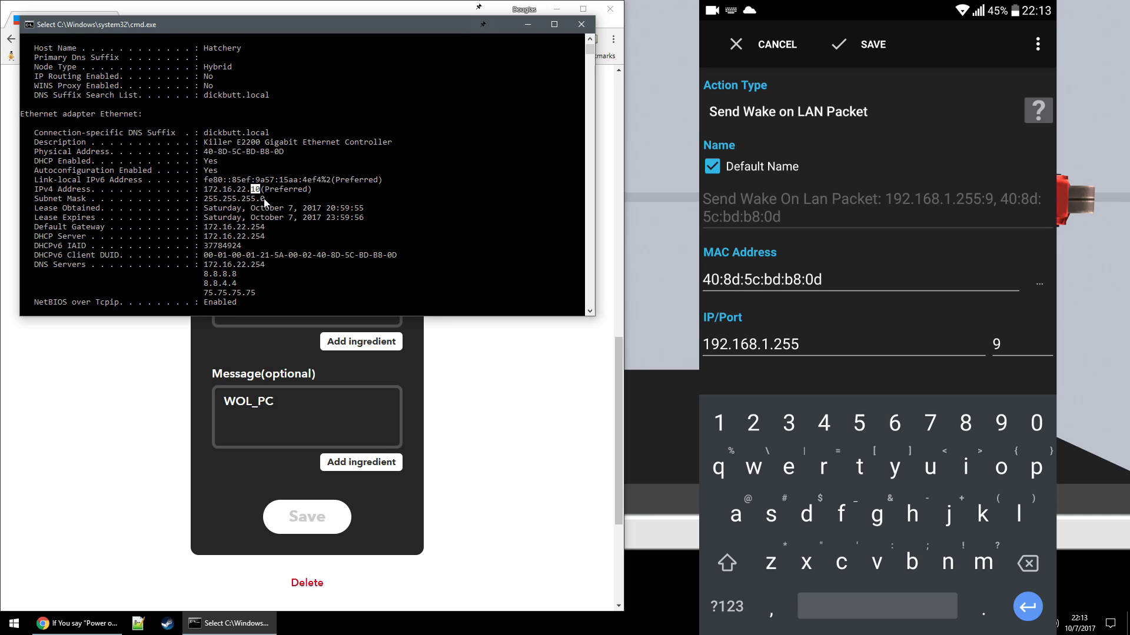
{"action": "left_click", "coordinate": [770, 345]}
{"action": "left_click_drag", "start_coordinate": [1027, 563], "coordinate": [880, 554]}
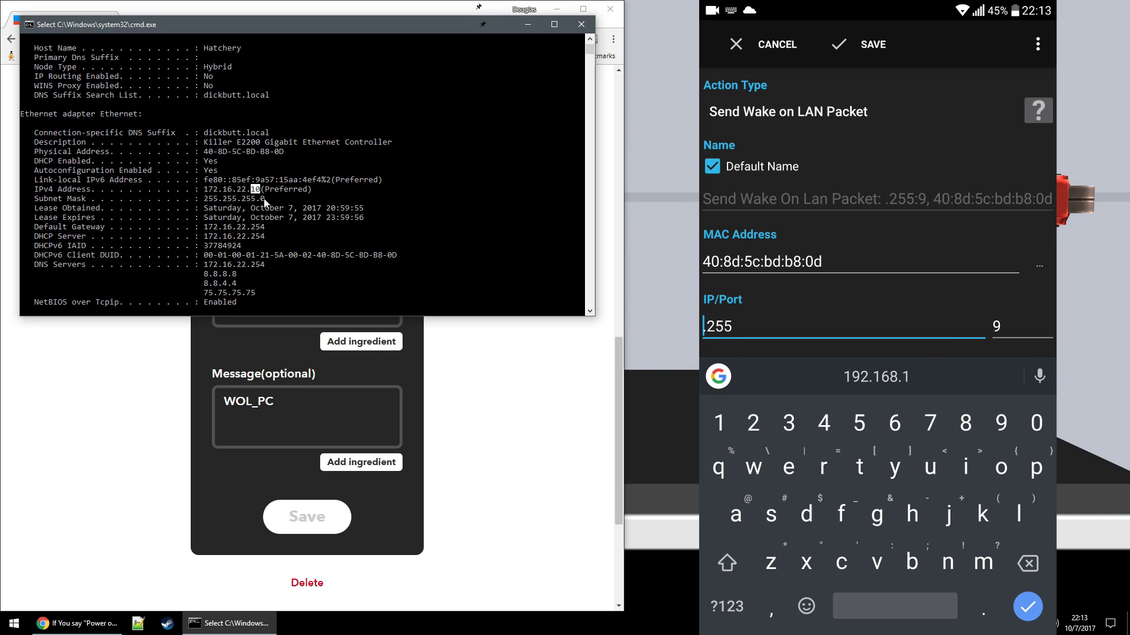
{"action": "type", "text": "172.16.22"}
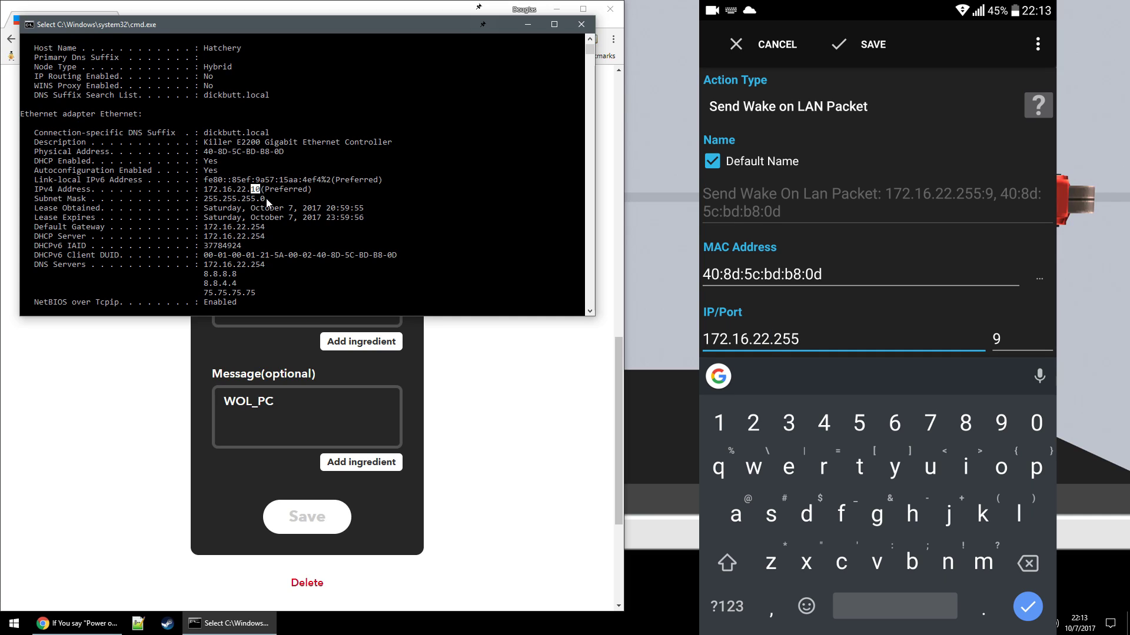
{"action": "left_click_drag", "start_coordinate": [269, 200], "coordinate": [205, 203]}
{"action": "right_click", "coordinate": [359, 194]}
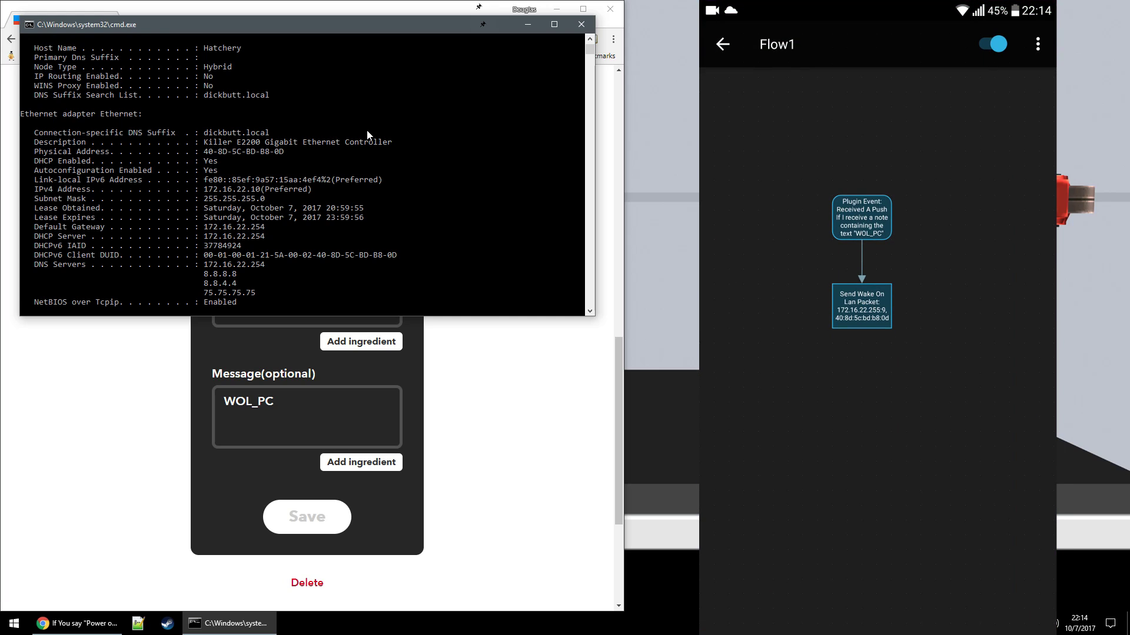
- Switch from Command Prompt back to the browser window
{"action": "key", "text": "alt+Tab"}
{"action": "scroll", "coordinate": [336, 284], "scroll_direction": "up", "scroll_amount": 6}
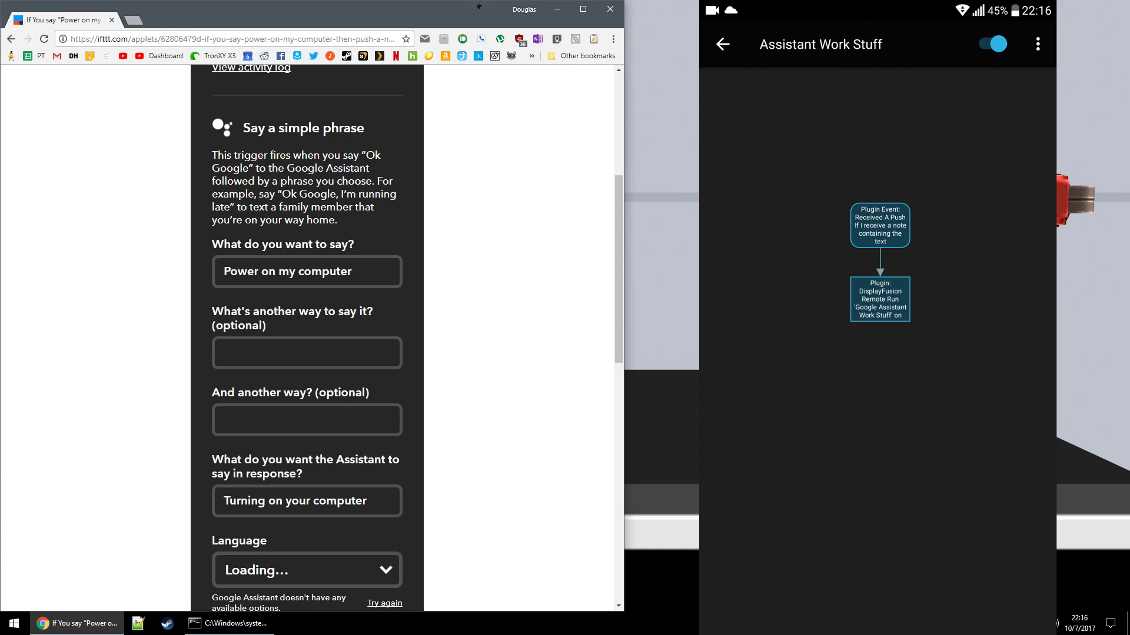
{"action": "right_click", "coordinate": [1057, 623]}
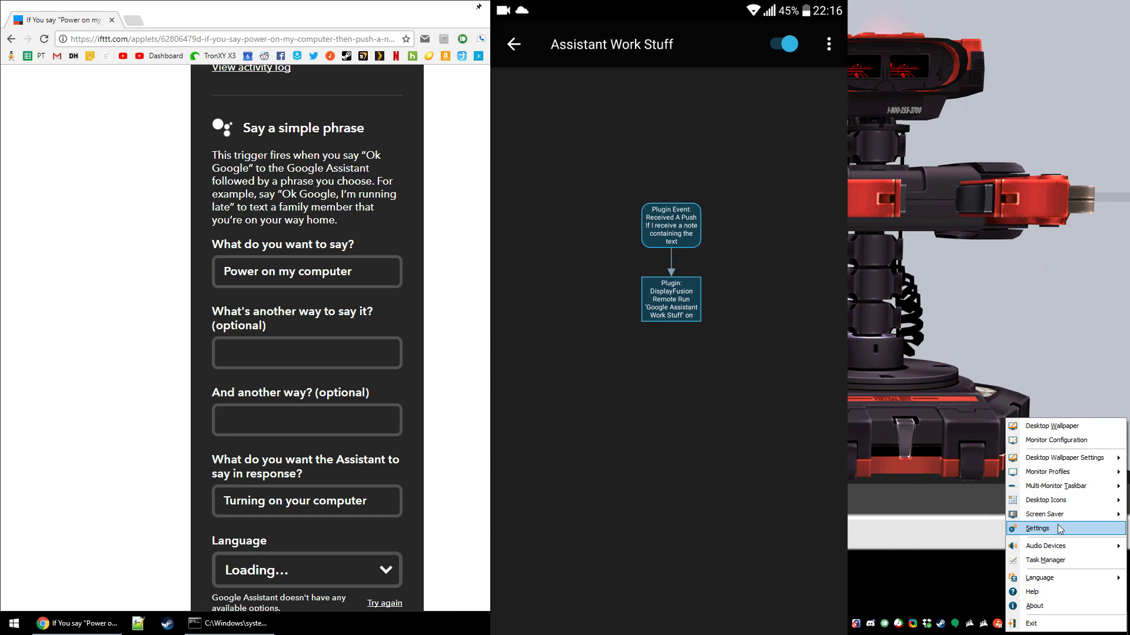
{"action": "left_click", "coordinate": [1057, 527]}
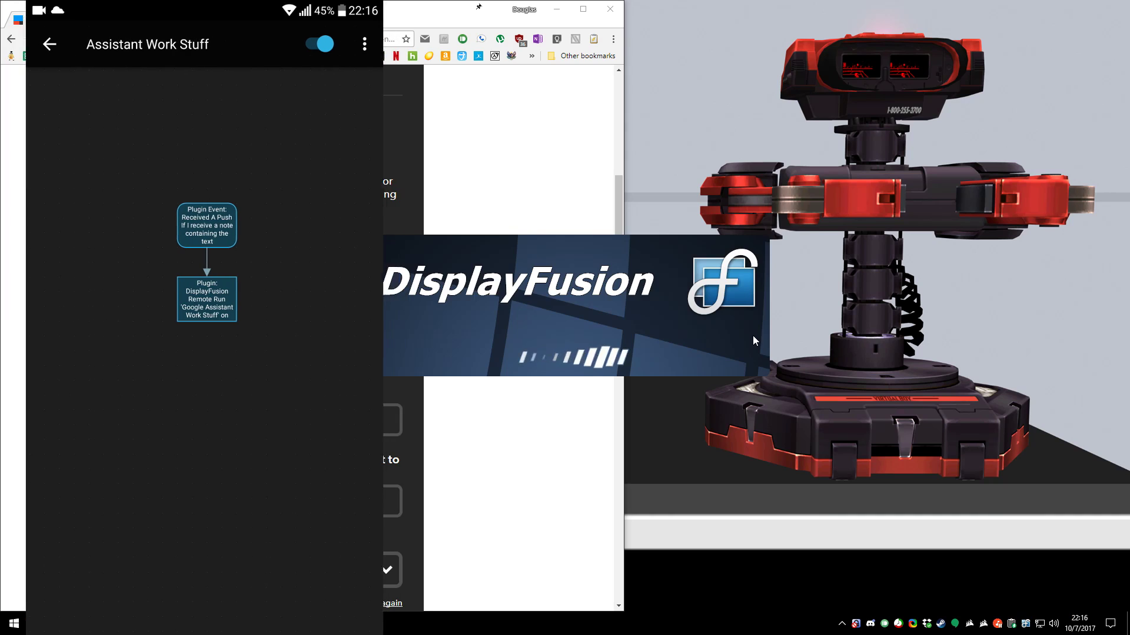
{"action": "left_click", "coordinate": [386, 188]}
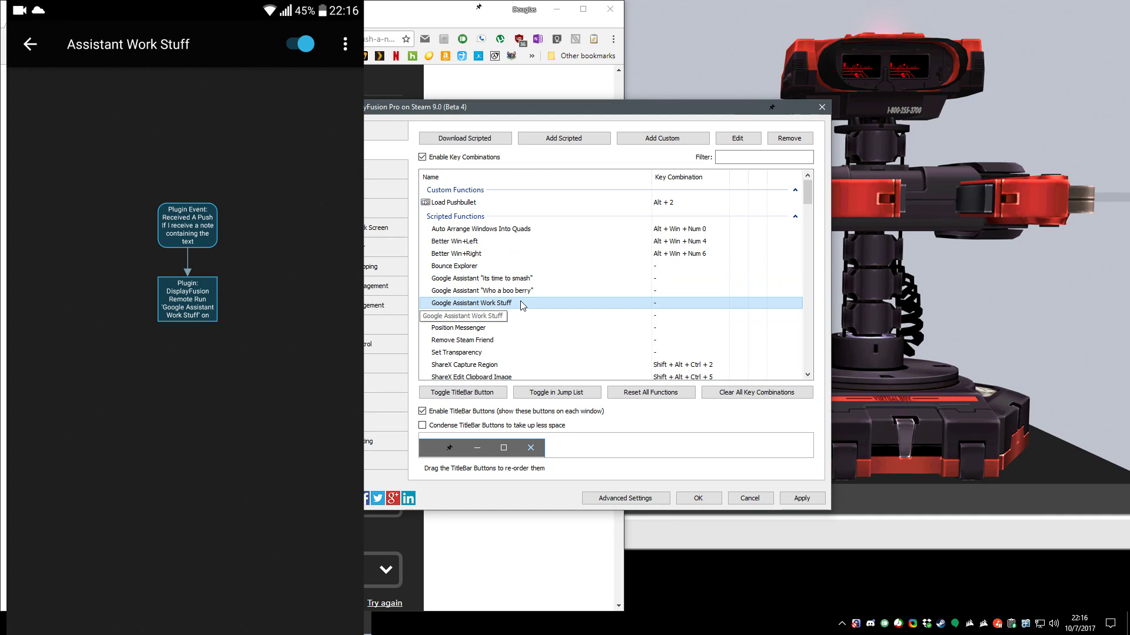
{"action": "double_click", "coordinate": [521, 305]}
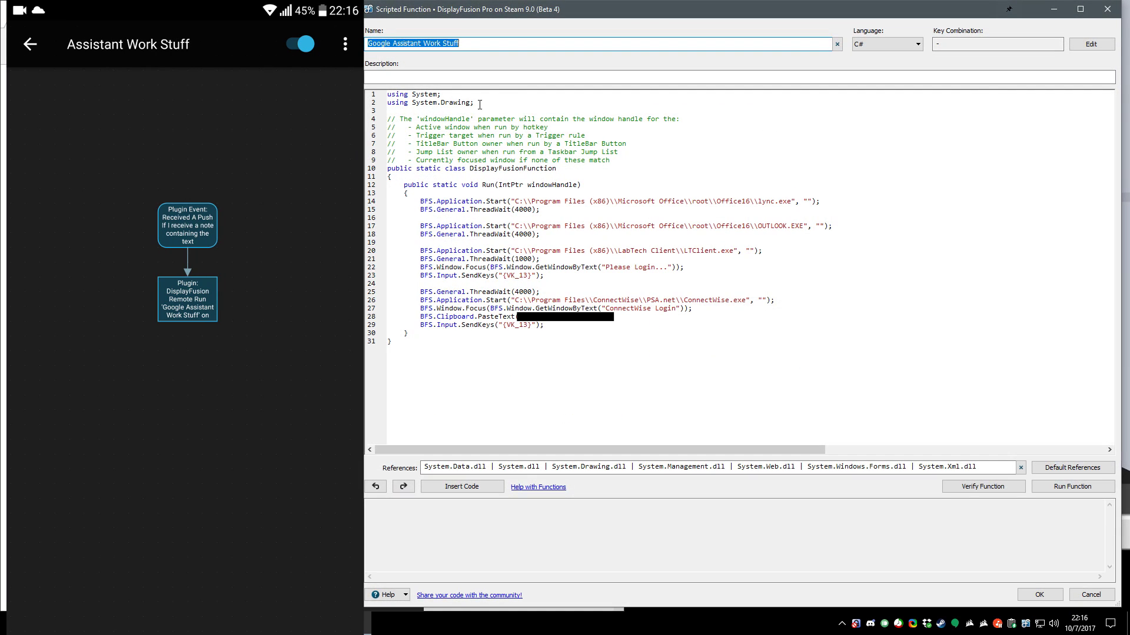
{"action": "left_click_drag", "start_coordinate": [545, 325], "coordinate": [387, 176]}
{"action": "left_click", "coordinate": [625, 263]}
{"action": "left_click", "coordinate": [1107, 8]}
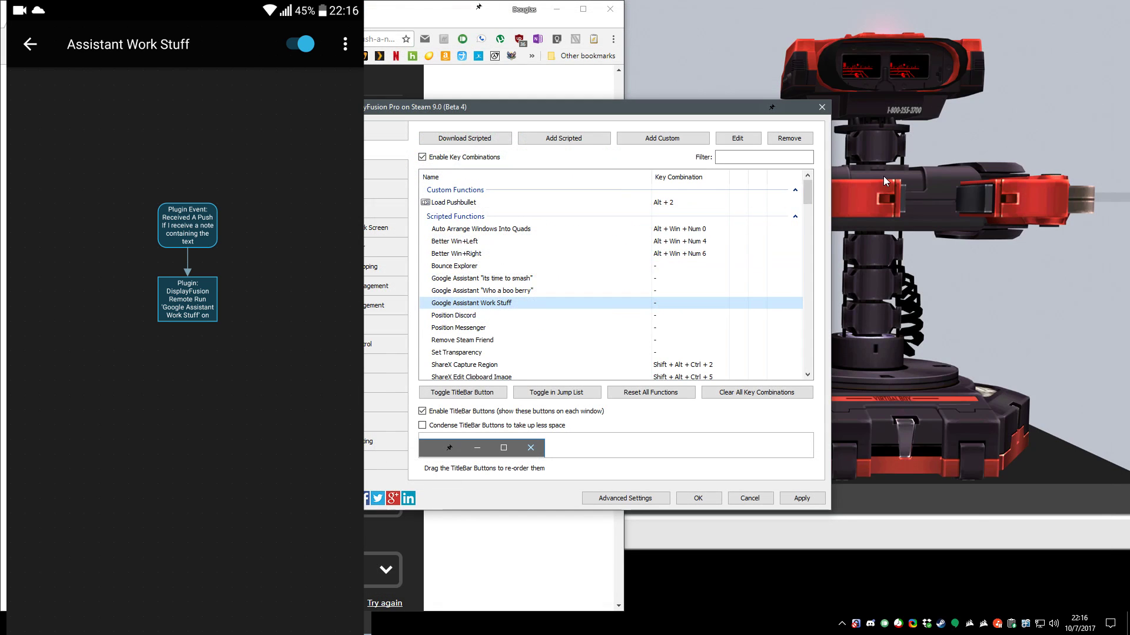
{"action": "left_click", "coordinate": [821, 108]}
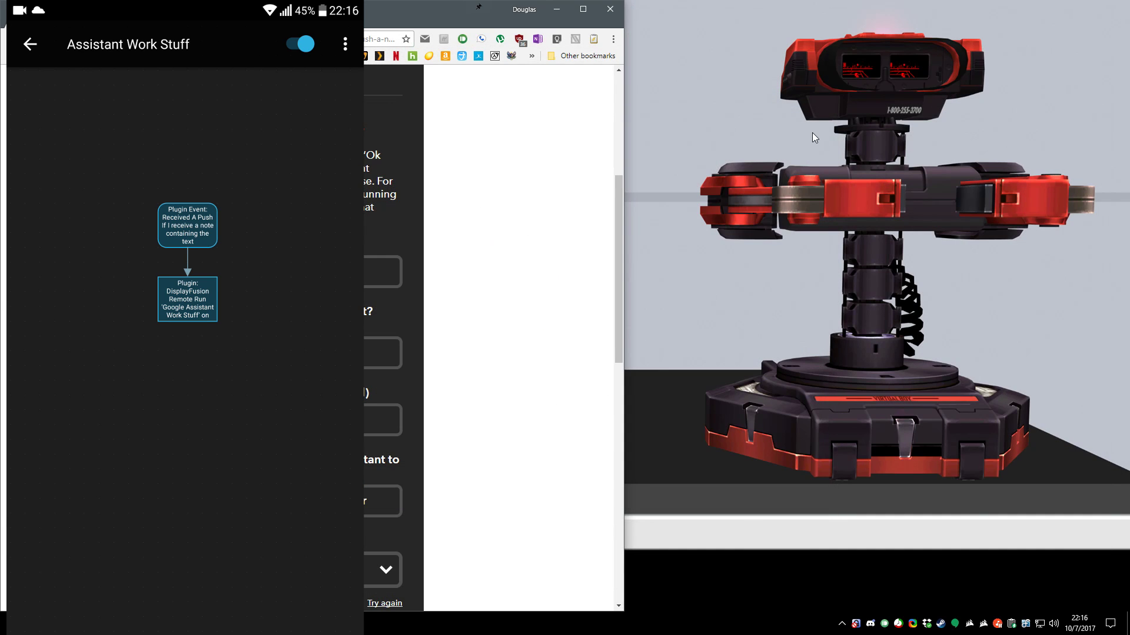